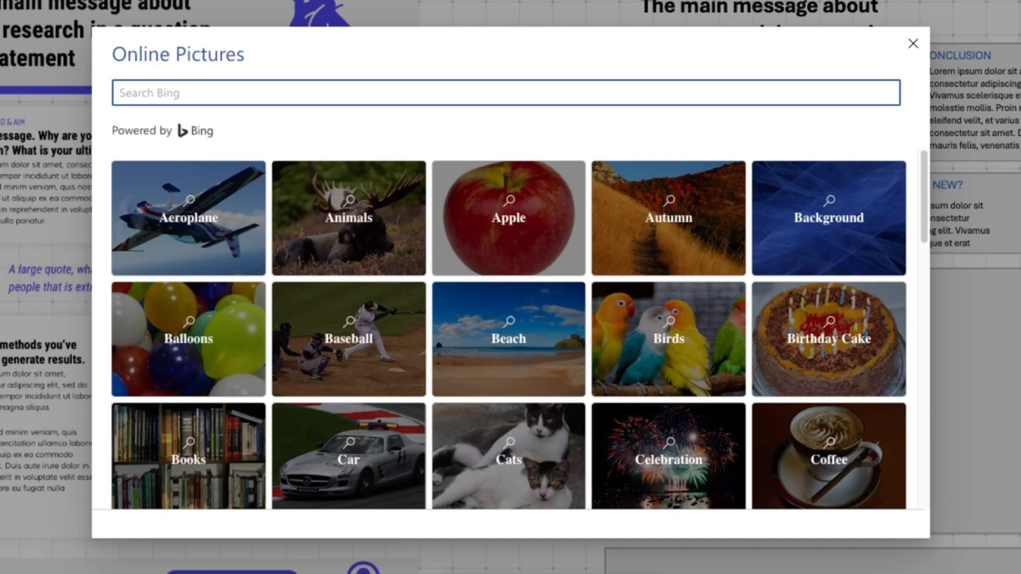
{"action": "key", "text": "Return"}
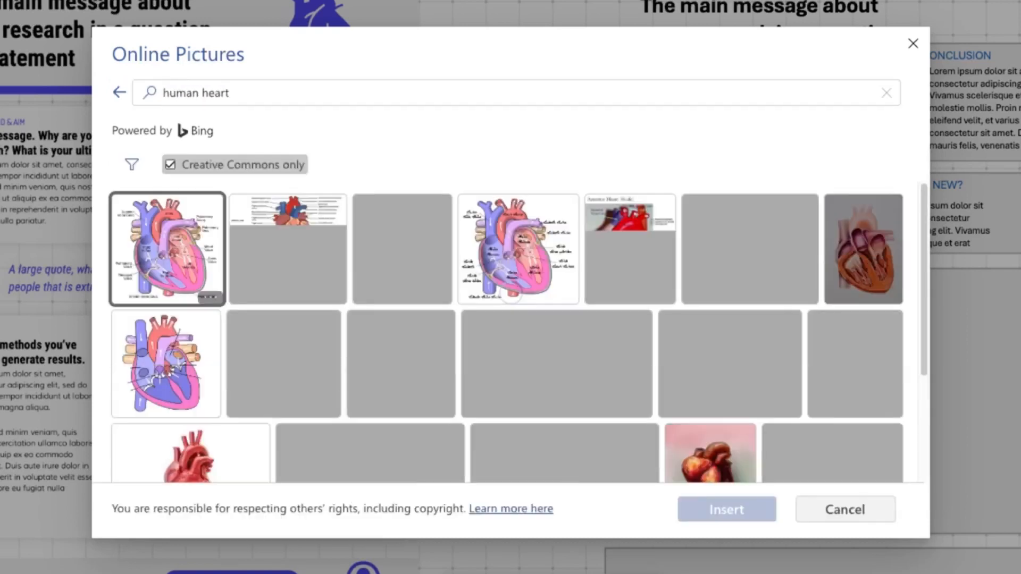
{"action": "left_click", "coordinate": [452, 399]}
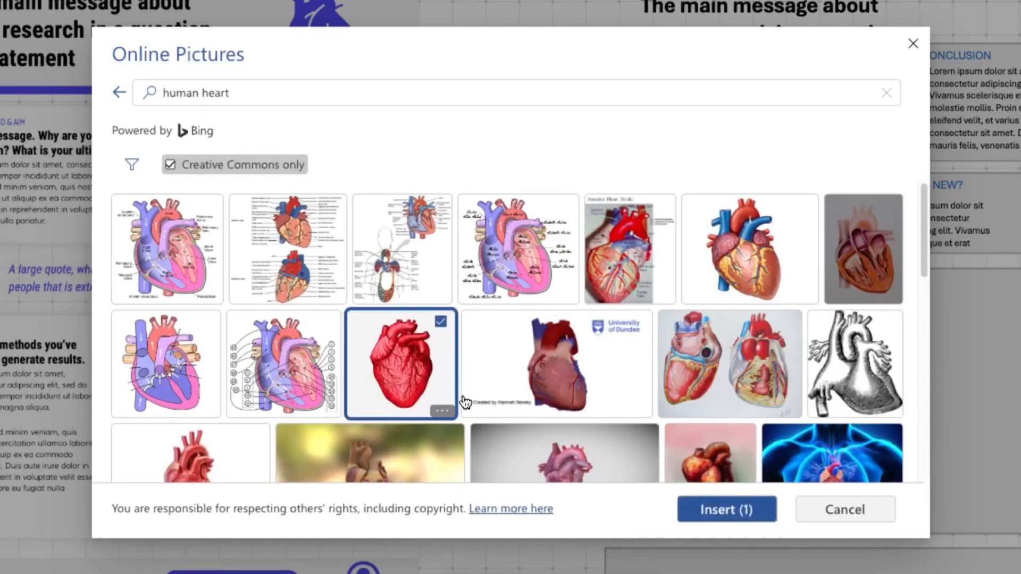
{"action": "left_click", "coordinate": [712, 510]}
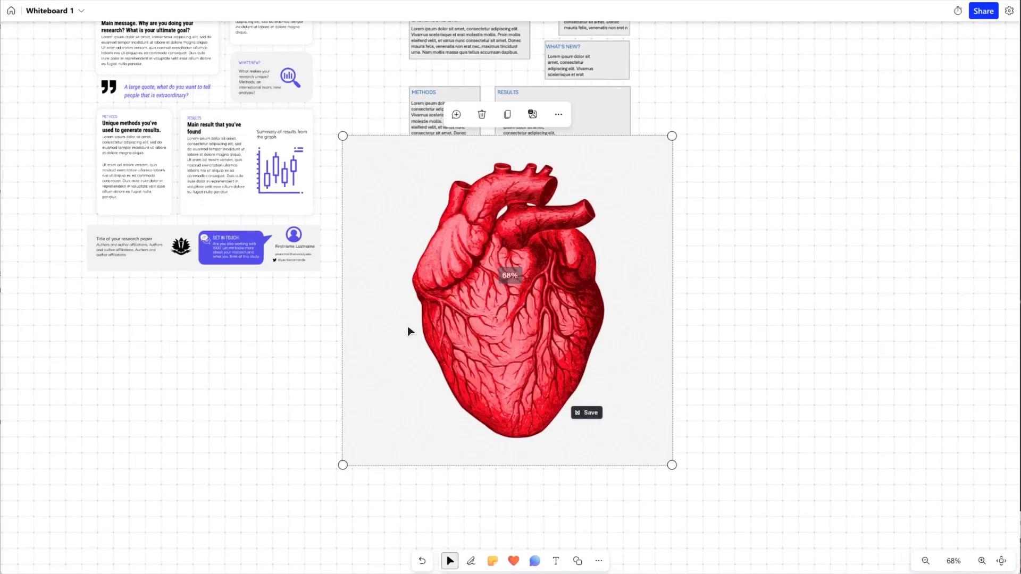
{"action": "left_click_drag", "start_coordinate": [340, 463], "coordinate": [472, 331]}
{"action": "left_click_drag", "start_coordinate": [507, 288], "coordinate": [257, 302]}
{"action": "scroll", "coordinate": [215, 277], "scroll_direction": "up", "scroll_amount": 5}
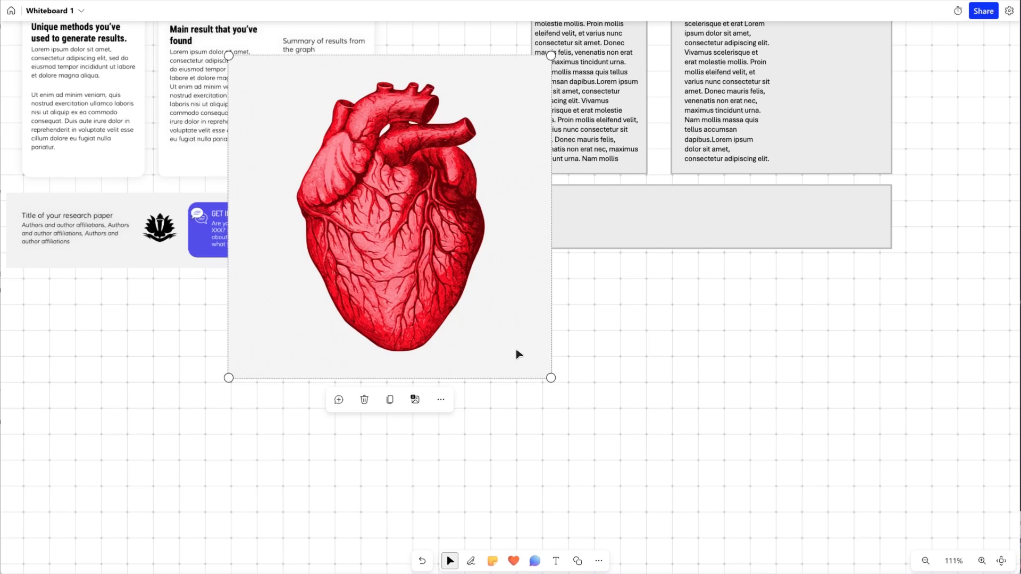
{"action": "key", "text": "Delete"}
Step: Search online pictures for "human heart png" and insert the dark red anatomical heart image
{"action": "left_click_drag", "start_coordinate": [435, 316], "coordinate": [508, 549]}
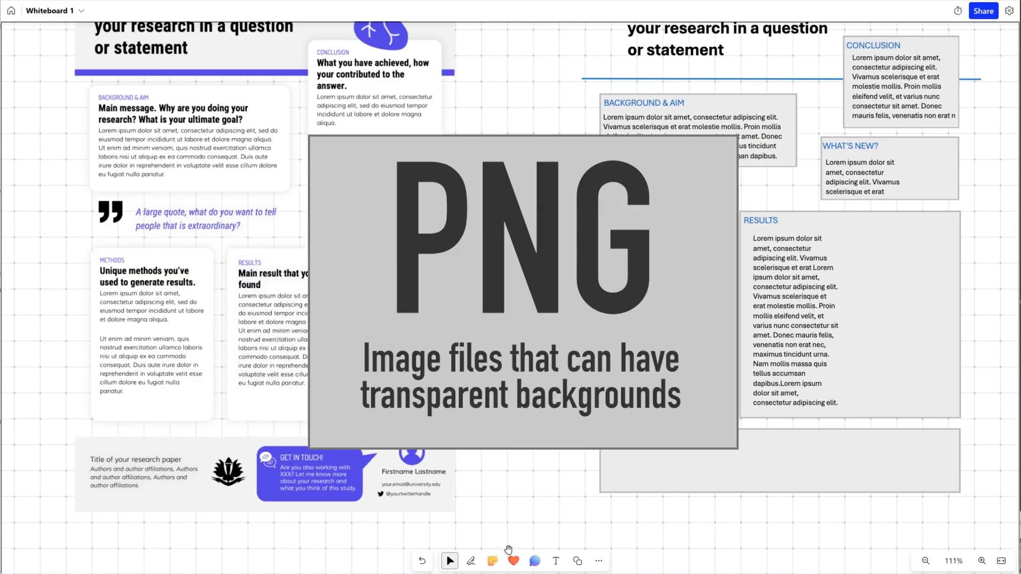
{"action": "left_click", "coordinate": [599, 561]}
{"action": "left_click", "coordinate": [537, 481]}
{"action": "left_click", "coordinate": [537, 503]}
{"action": "type", "text": "human heart png"}
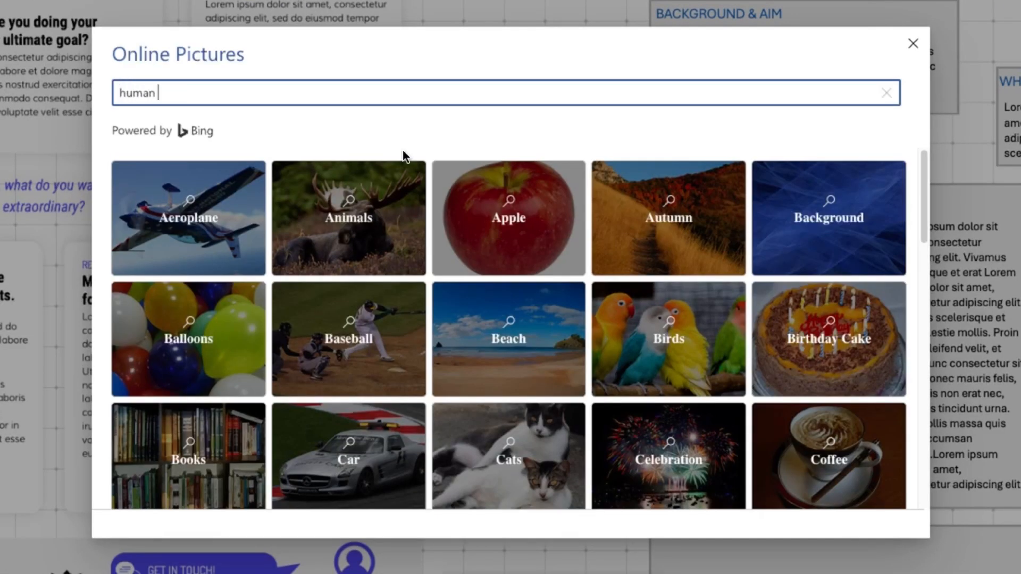
{"action": "key", "text": "Return"}
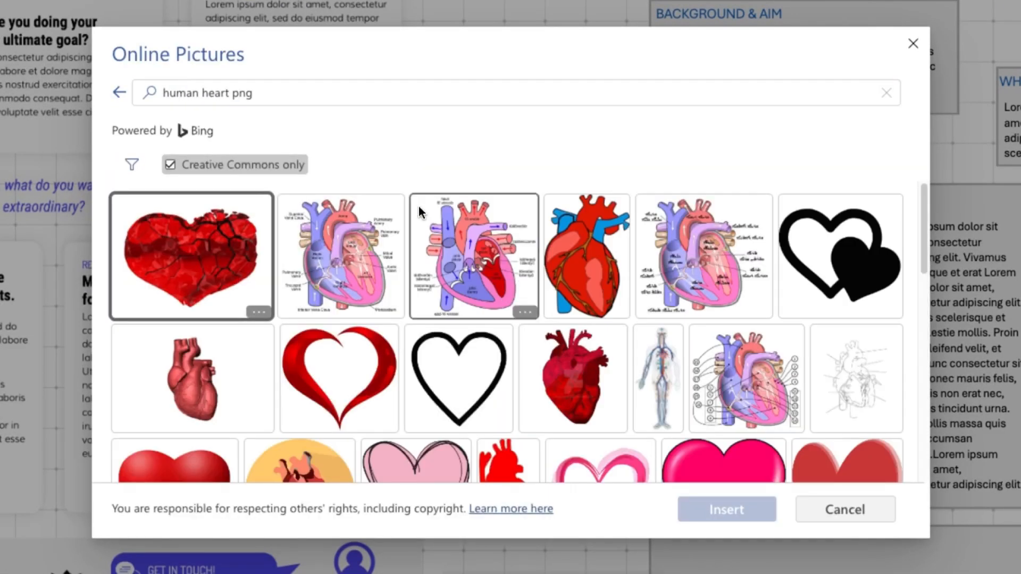
{"action": "scroll", "coordinate": [419, 206], "scroll_direction": "down", "scroll_amount": 1}
{"action": "left_click", "coordinate": [573, 354]}
{"action": "left_click", "coordinate": [715, 519]}
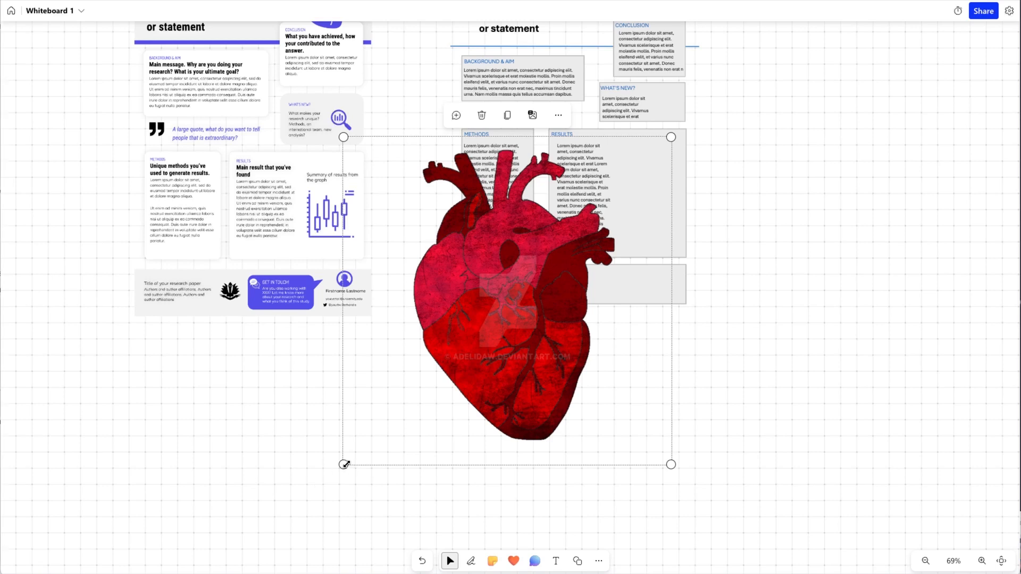
Step: Shrink the heart image and place it just above the Conclusion box, overlapping its upper edge
{"action": "left_click_drag", "start_coordinate": [346, 464], "coordinate": [610, 199]}
{"action": "scroll", "coordinate": [635, 239], "scroll_direction": "up", "scroll_amount": 1}
{"action": "left_click_drag", "start_coordinate": [721, 195], "coordinate": [695, 361]}
{"action": "left_click_drag", "start_coordinate": [618, 339], "coordinate": [642, 172]}
{"action": "left_click_drag", "start_coordinate": [670, 198], "coordinate": [661, 189]}
{"action": "left_click", "coordinate": [711, 265]}
Step: Insert a black quotation mark image from an online search for "quotation mark png" beneath the Background & Aim box
{"action": "left_click", "coordinate": [599, 561]}
{"action": "left_click", "coordinate": [533, 479]}
{"action": "left_click", "coordinate": [536, 502]}
{"action": "type", "text": "quotation mar"}
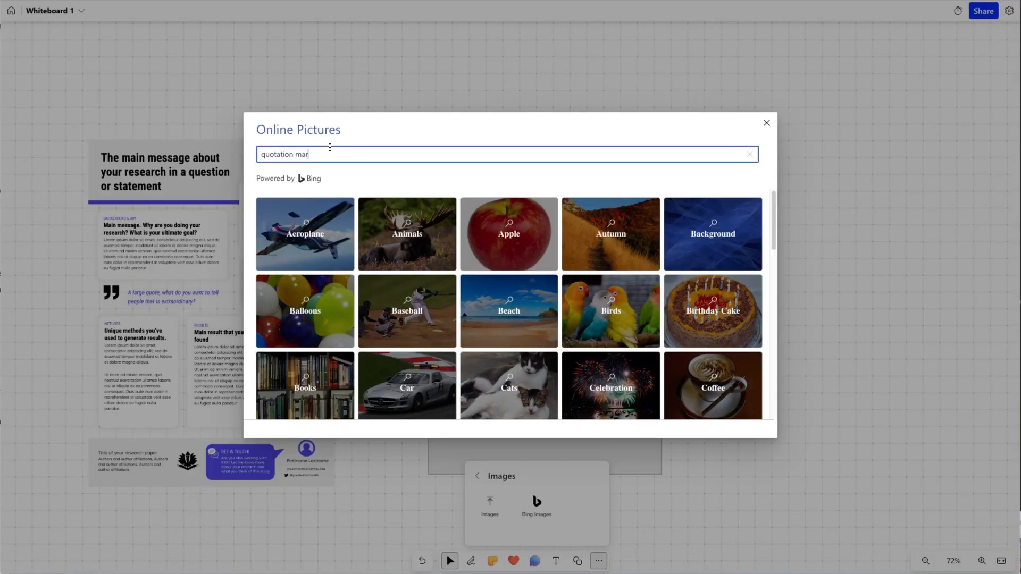
{"action": "type", "text": "k png"}
{"action": "key", "text": "Return"}
{"action": "left_click", "coordinate": [507, 256]}
{"action": "left_click", "coordinate": [647, 419]}
Step: Insert a magnifying glass image from an online search for "magnifying glass png" and place it in the What's New? box
{"action": "left_click", "coordinate": [599, 561]}
{"action": "left_click", "coordinate": [533, 478]}
{"action": "left_click", "coordinate": [536, 502]}
{"action": "type", "text": "magnifying glass png"}
{"action": "key", "text": "Return"}
{"action": "left_click", "coordinate": [290, 328]}
{"action": "left_click", "coordinate": [647, 420]}
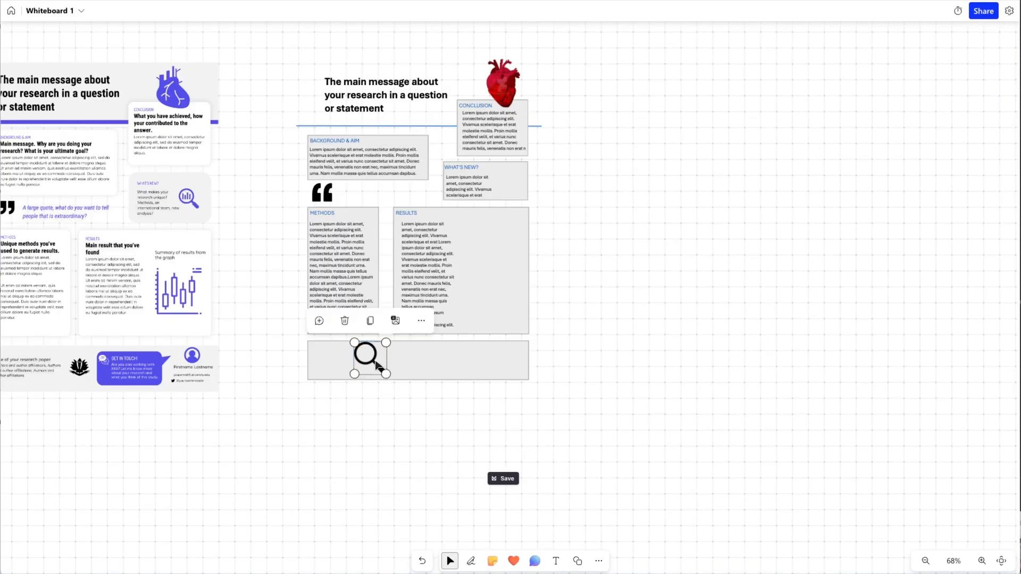
{"action": "left_click_drag", "start_coordinate": [376, 365], "coordinate": [508, 189]}
Step: Insert a round avatar image from an online search for "profile avatar png" and place it at the right end of the footer box
{"action": "left_click", "coordinate": [599, 561]}
{"action": "left_click", "coordinate": [534, 479]}
{"action": "left_click", "coordinate": [536, 502]}
{"action": "type", "text": "profile avat"}
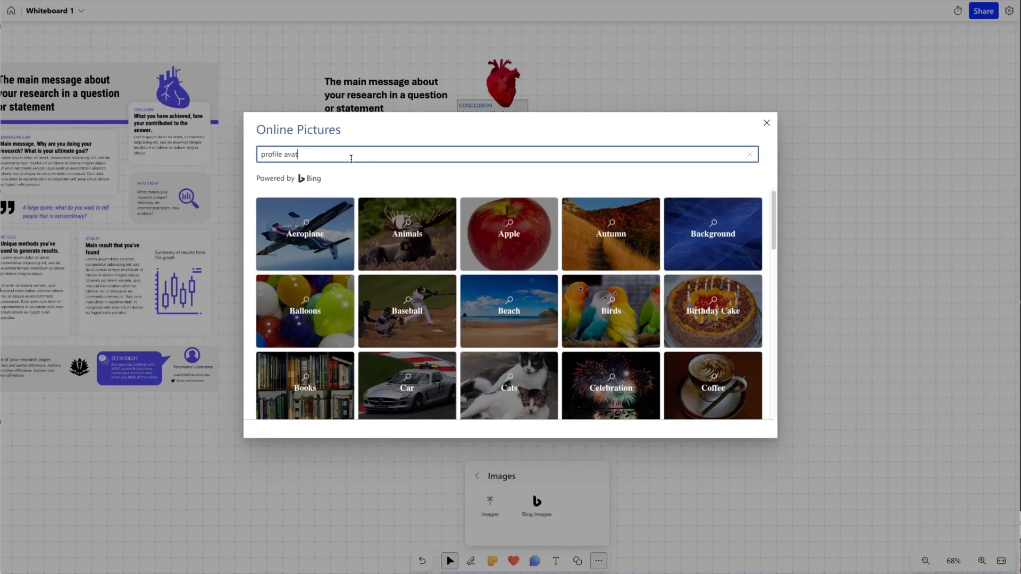
{"action": "type", "text": "ar png"}
{"action": "key", "text": "Return"}
{"action": "left_click", "coordinate": [291, 328]}
{"action": "left_click", "coordinate": [647, 420]}
{"action": "left_click_drag", "start_coordinate": [363, 158], "coordinate": [251, 217]}
{"action": "left_click_drag", "start_coordinate": [133, 281], "coordinate": [378, 465]}
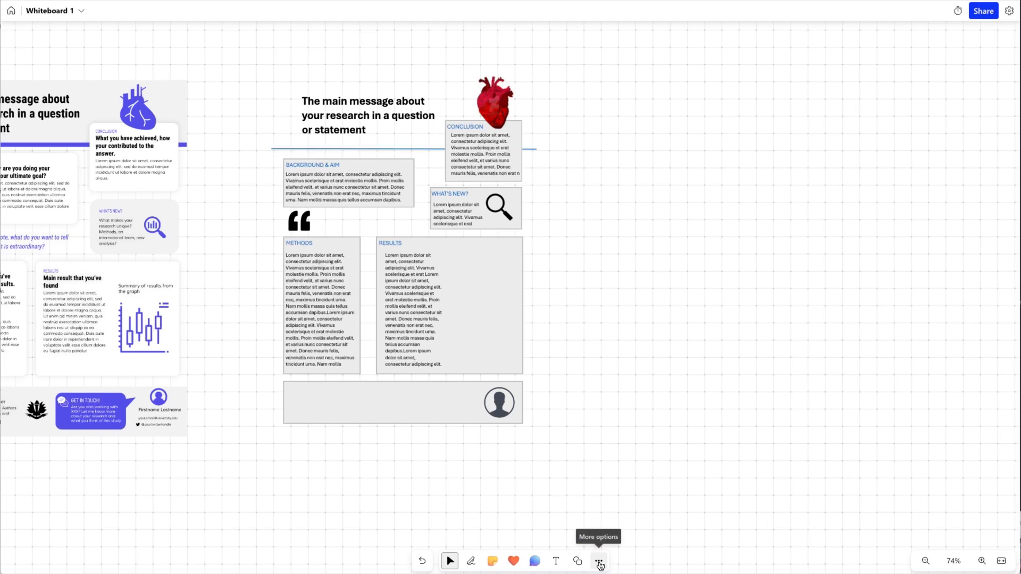
Step: Change the whiteboard's background grid to Solid
{"action": "left_click", "coordinate": [1009, 12]}
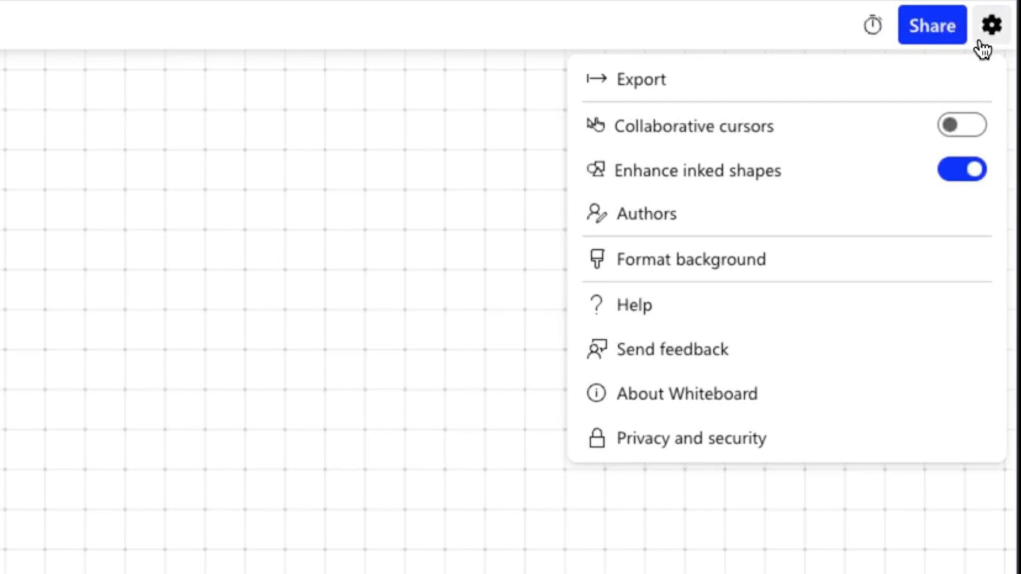
{"action": "left_click", "coordinate": [801, 266]}
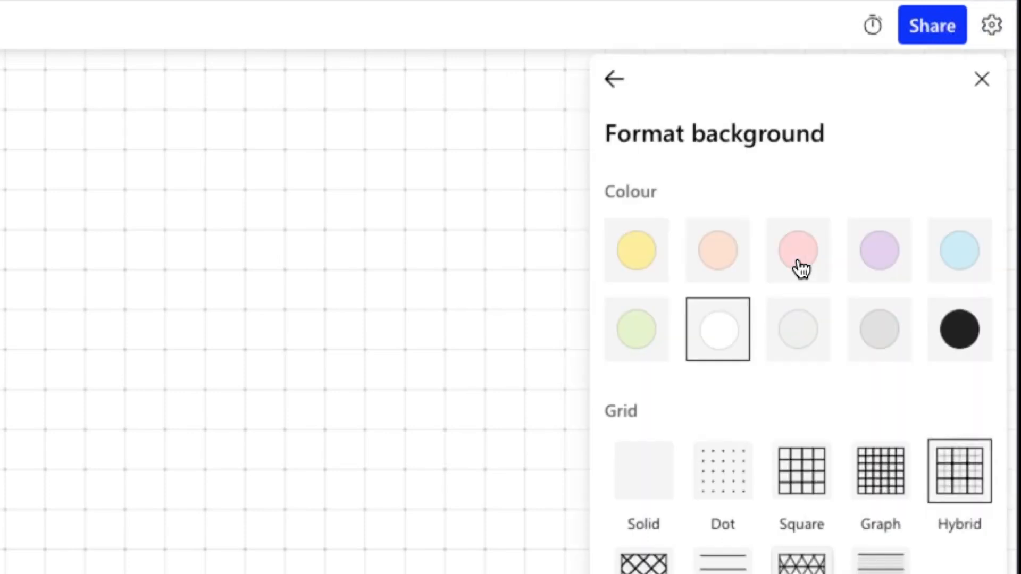
{"action": "left_click", "coordinate": [653, 485]}
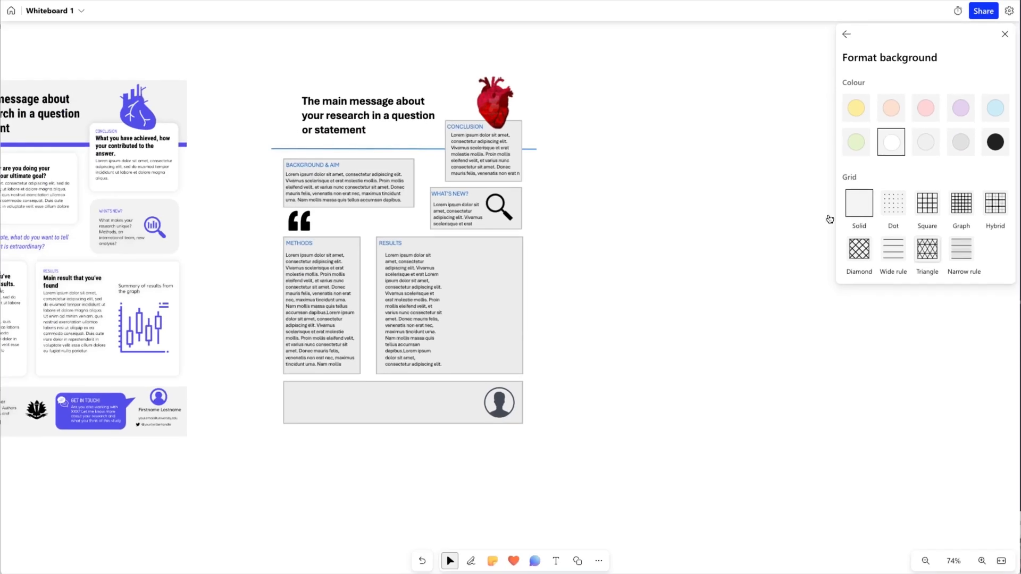
{"action": "left_click", "coordinate": [362, 544]}
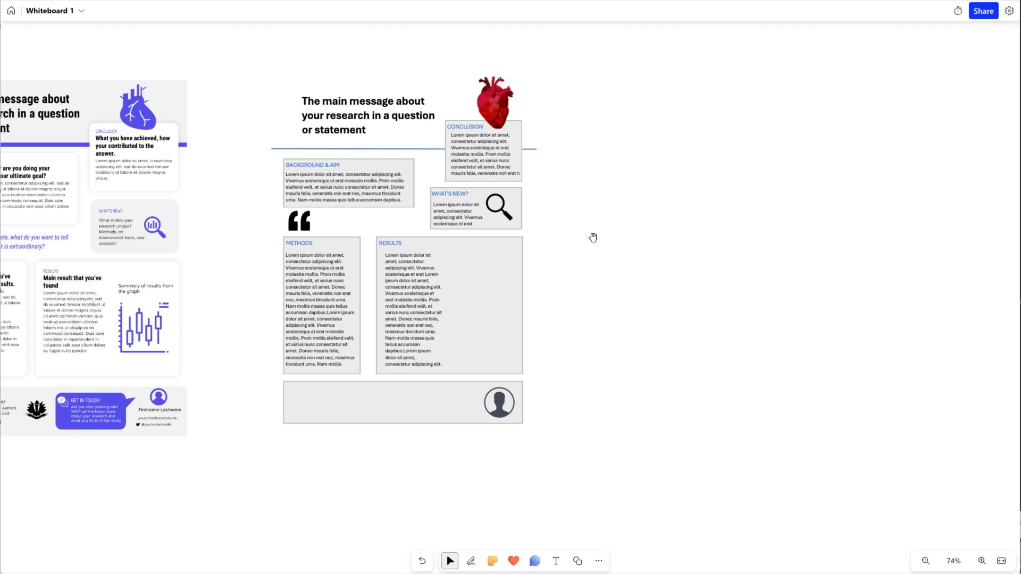
Step: Insert the page of main.pdf that shows the Figure 3 arch-first technique drawings
{"action": "left_click_drag", "start_coordinate": [593, 238], "coordinate": [599, 247]}
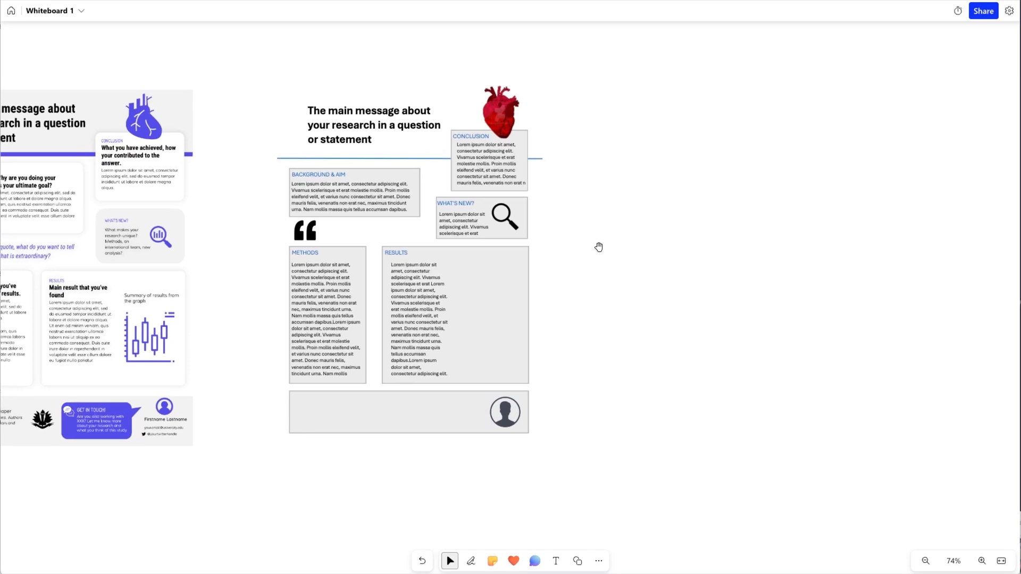
{"action": "left_click", "coordinate": [683, 551]}
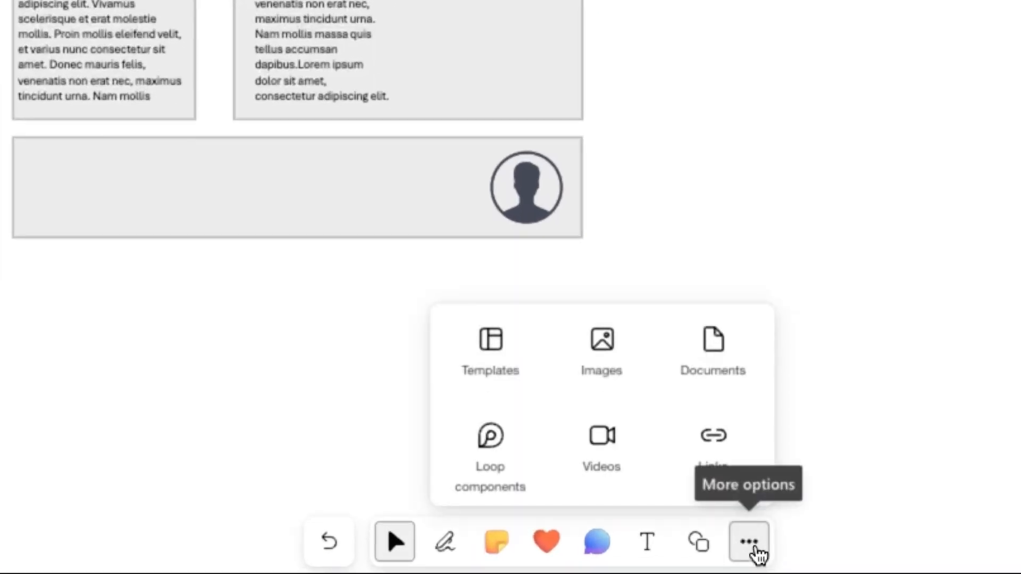
{"action": "left_click", "coordinate": [725, 348]}
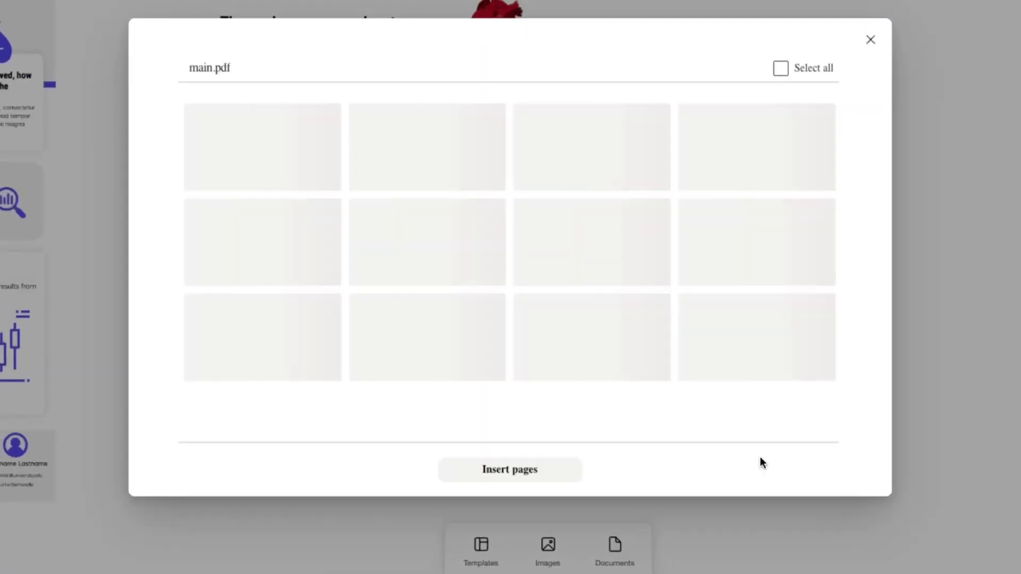
{"action": "scroll", "coordinate": [725, 431], "scroll_direction": "down", "scroll_amount": 5}
{"action": "left_click", "coordinate": [298, 202]}
{"action": "left_click", "coordinate": [510, 470]}
Step: Shrink the inserted PDF page and place it beside the text in the Results box
{"action": "left_click_drag", "start_coordinate": [640, 20], "coordinate": [308, 381]}
{"action": "left_click_drag", "start_coordinate": [318, 453], "coordinate": [492, 320]}
{"action": "left_click", "coordinate": [594, 343]}
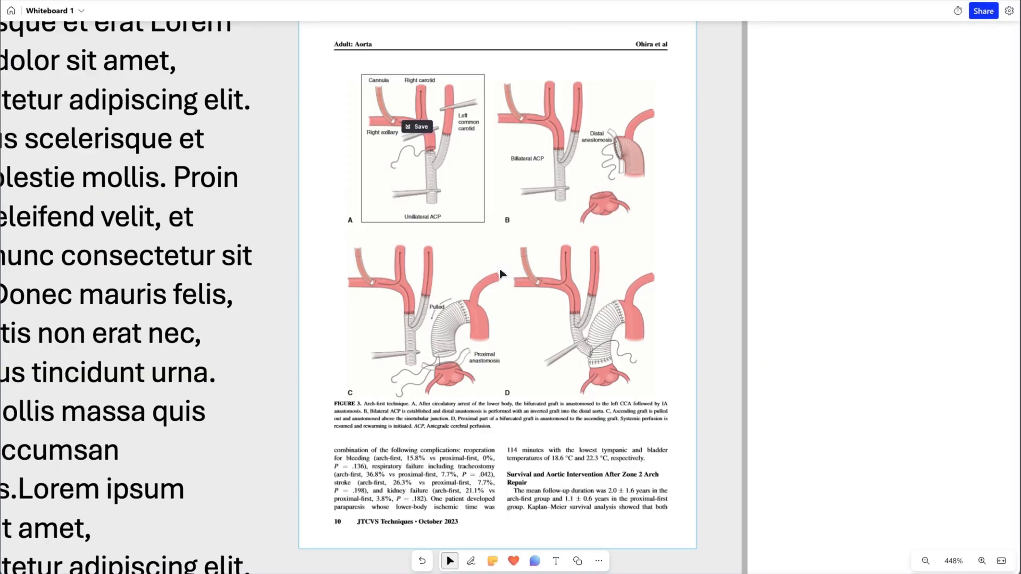
{"action": "scroll", "coordinate": [502, 276], "scroll_direction": "down", "scroll_amount": 15}
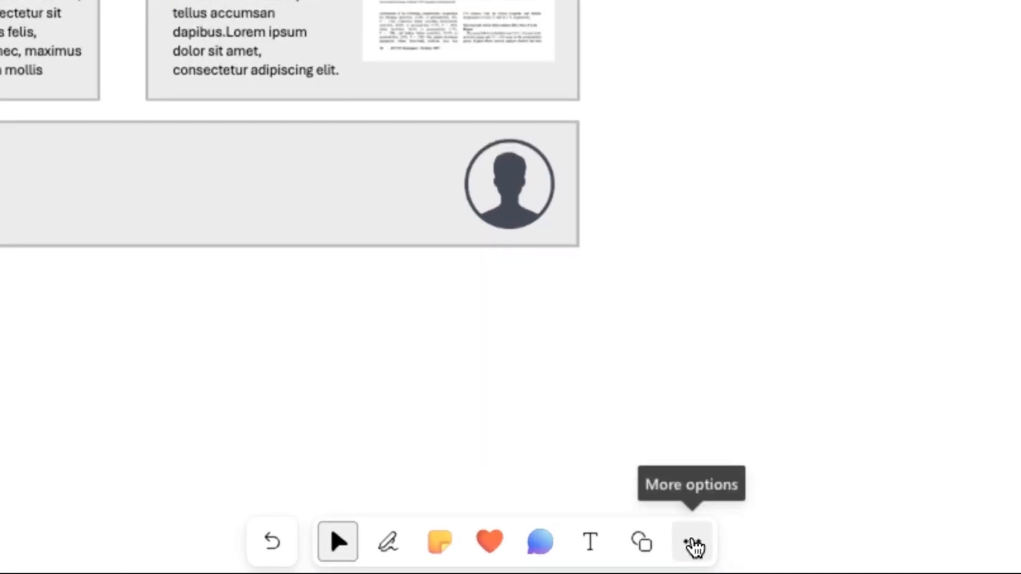
{"action": "left_click", "coordinate": [692, 543]}
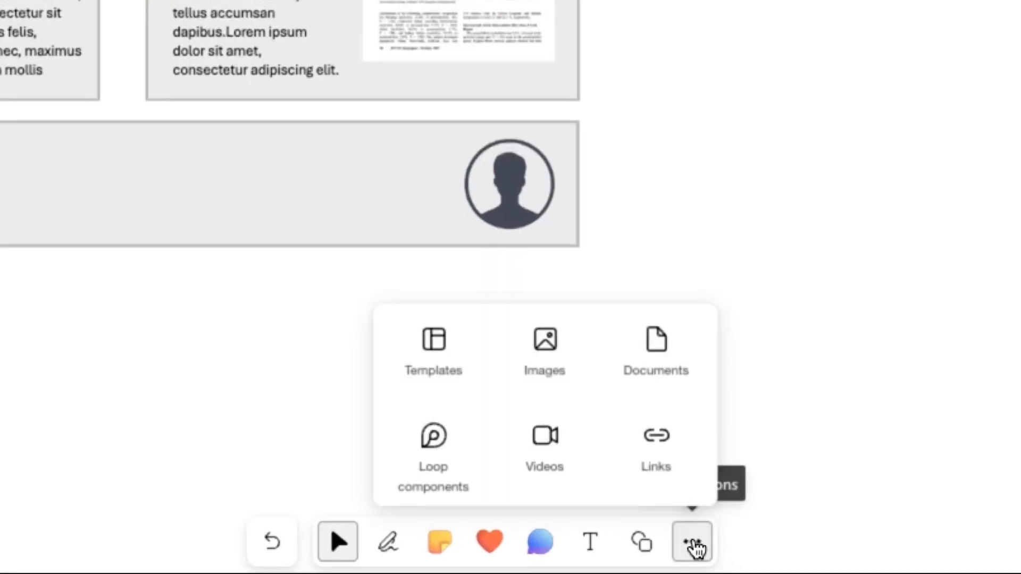
{"action": "left_click", "coordinate": [543, 467]}
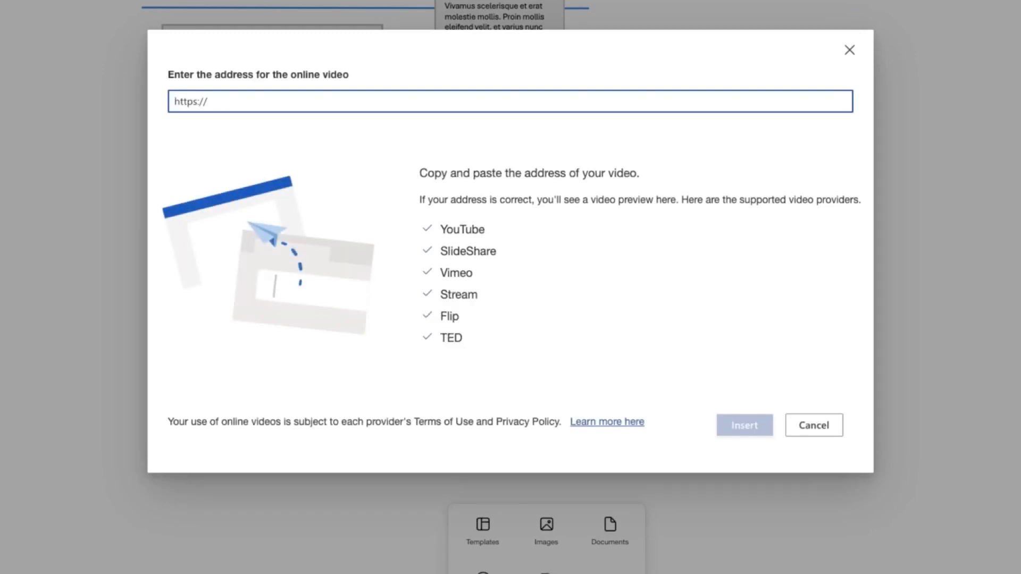
{"action": "left_click", "coordinate": [278, 102]}
{"action": "type", "text": "https://www.youtube.com/watch?v=dkvVhHrXI9I"}
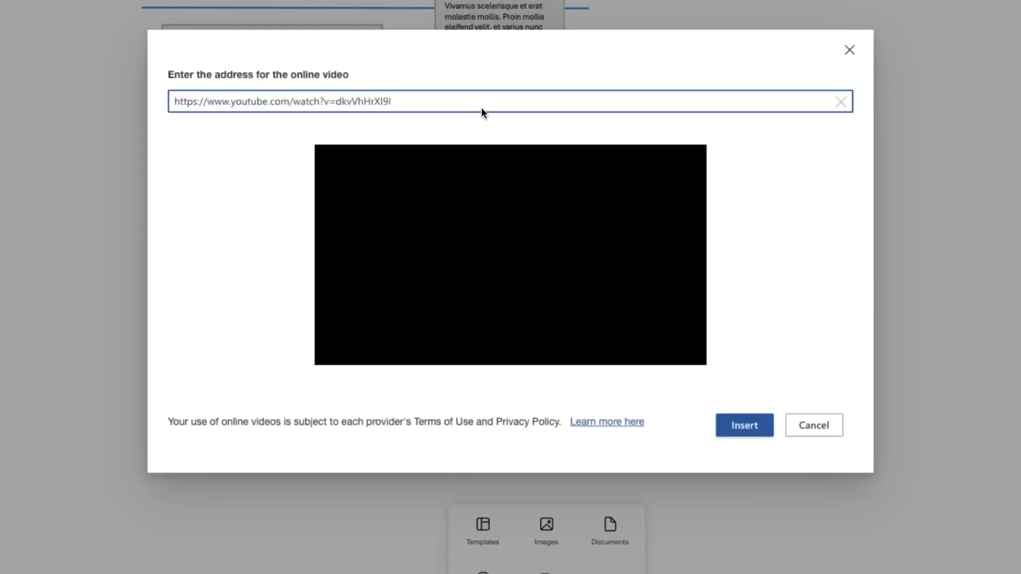
{"action": "left_click", "coordinate": [744, 426]}
{"action": "left_click_drag", "start_coordinate": [849, 383], "coordinate": [122, 412]}
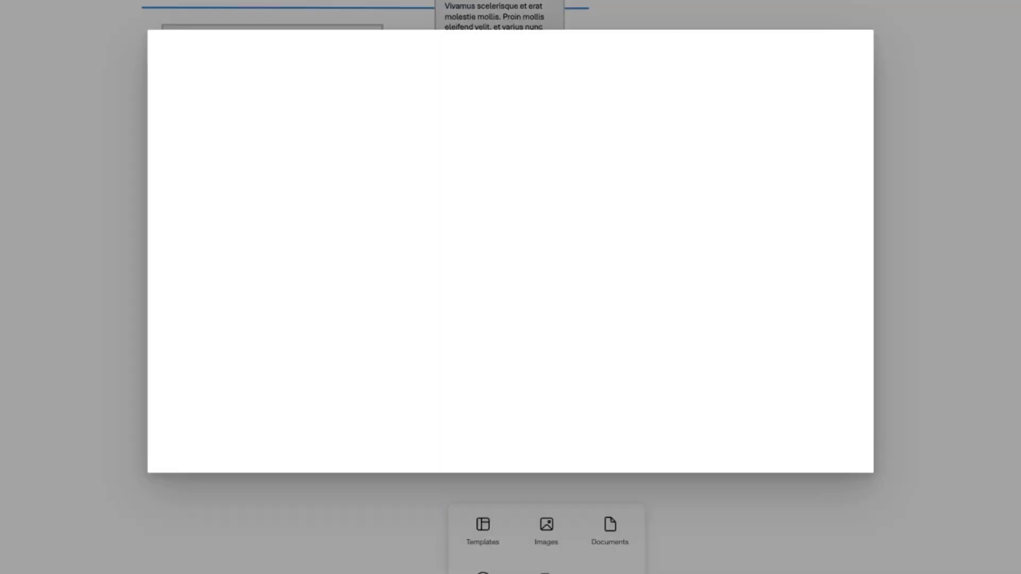
{"action": "left_click", "coordinate": [278, 106]}
{"action": "type", "text": "https://www.youtube.com/watch?v=Tj1w86bw4EM"}
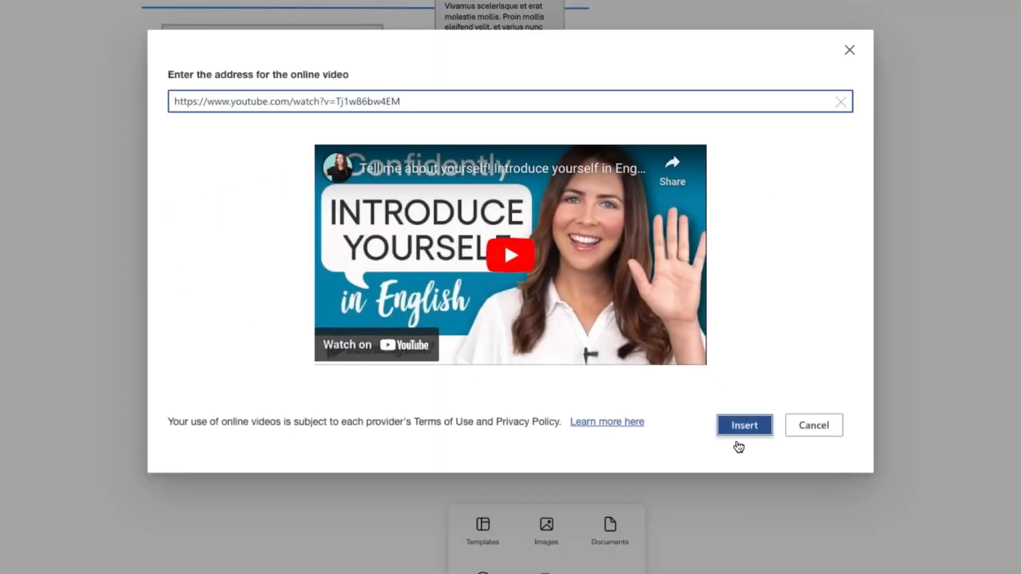
{"action": "left_click", "coordinate": [741, 431]}
{"action": "left_click_drag", "start_coordinate": [884, 323], "coordinate": [698, 451]}
{"action": "left_click_drag", "start_coordinate": [652, 484], "coordinate": [443, 435]}
{"action": "left_click_drag", "start_coordinate": [393, 468], "coordinate": [402, 464]}
{"action": "left_click", "coordinate": [441, 498]}
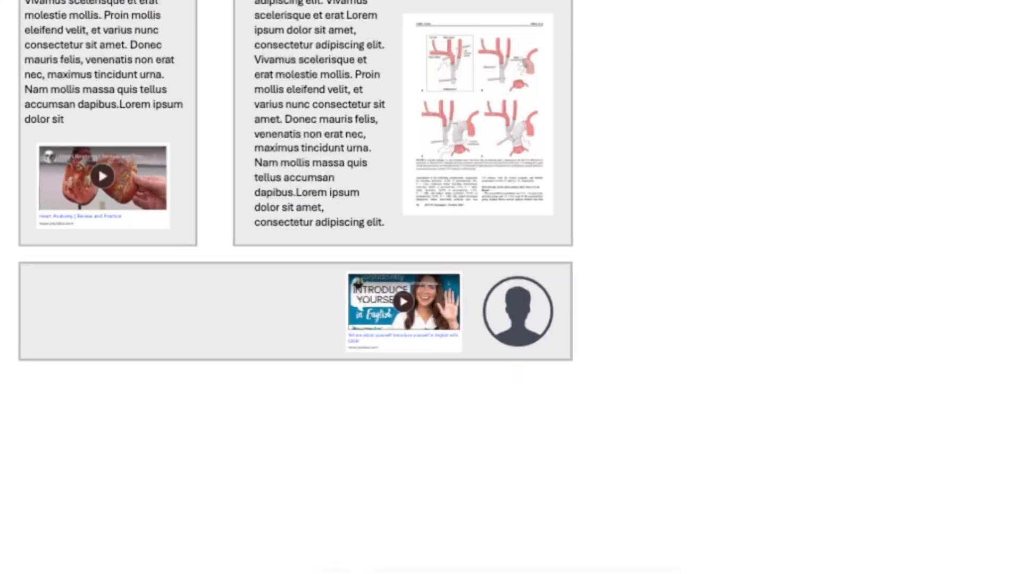
Step: Insert a Voting table Loop component and agree to share it with everyone on the whiteboard
{"action": "left_click", "coordinate": [692, 541]}
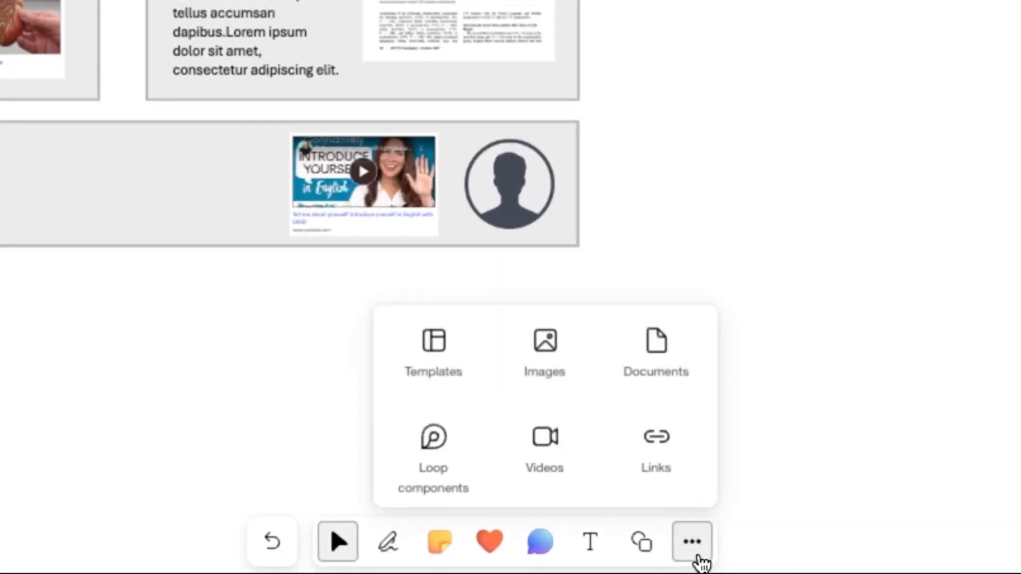
{"action": "left_click", "coordinate": [428, 465]}
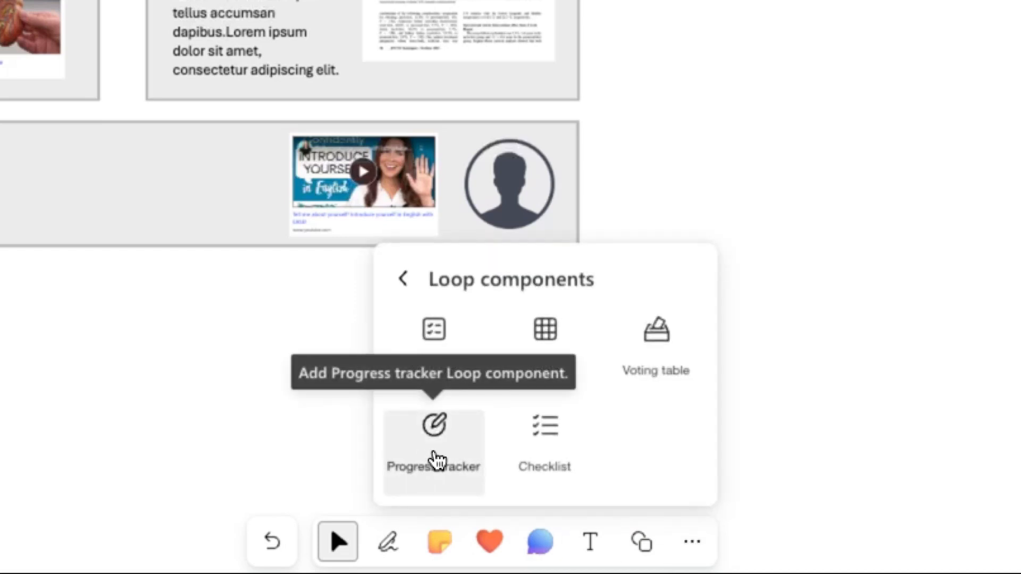
{"action": "left_click", "coordinate": [669, 349]}
{"action": "left_click", "coordinate": [481, 209]}
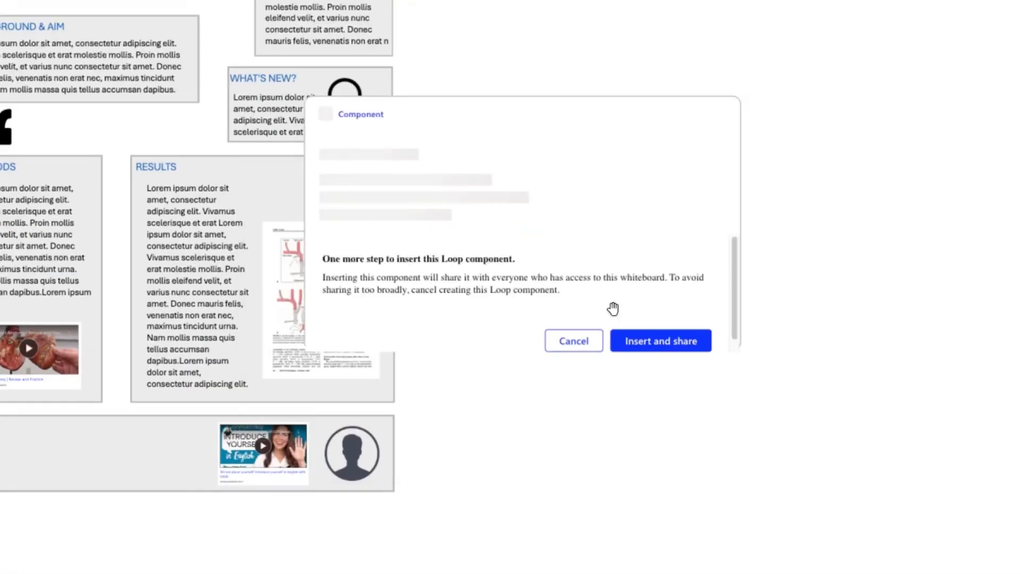
{"action": "left_click", "coordinate": [661, 340]}
Step: Title the voting table "Where should my research go next?" and enter the ideas "Idea 1" and "Idea 2"
{"action": "left_click", "coordinate": [358, 158]}
{"action": "type", "text": "W"}
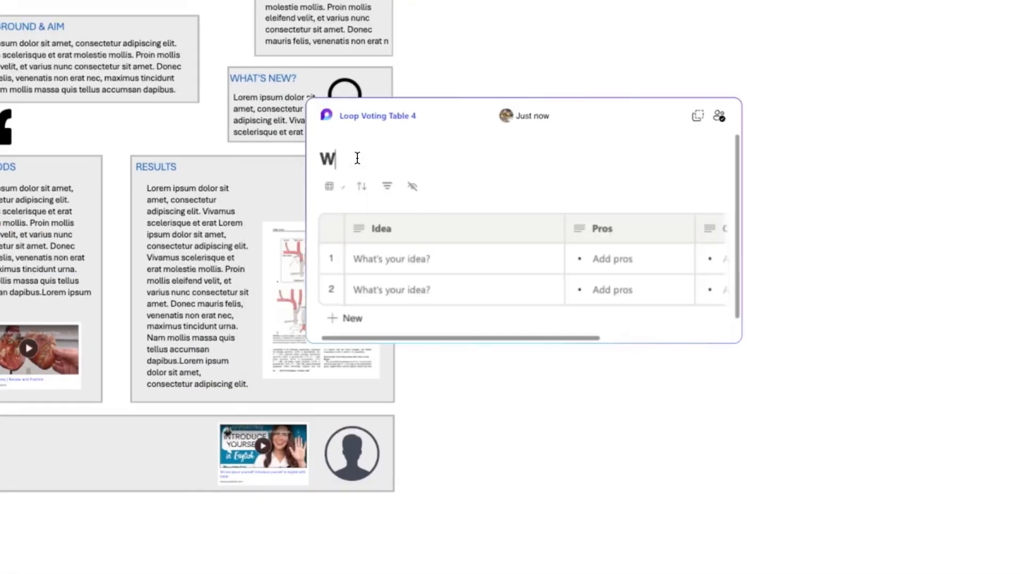
{"action": "type", "text": "here should my research go next?"}
{"action": "left_click", "coordinate": [464, 259]}
{"action": "type", "text": "Idea 1"}
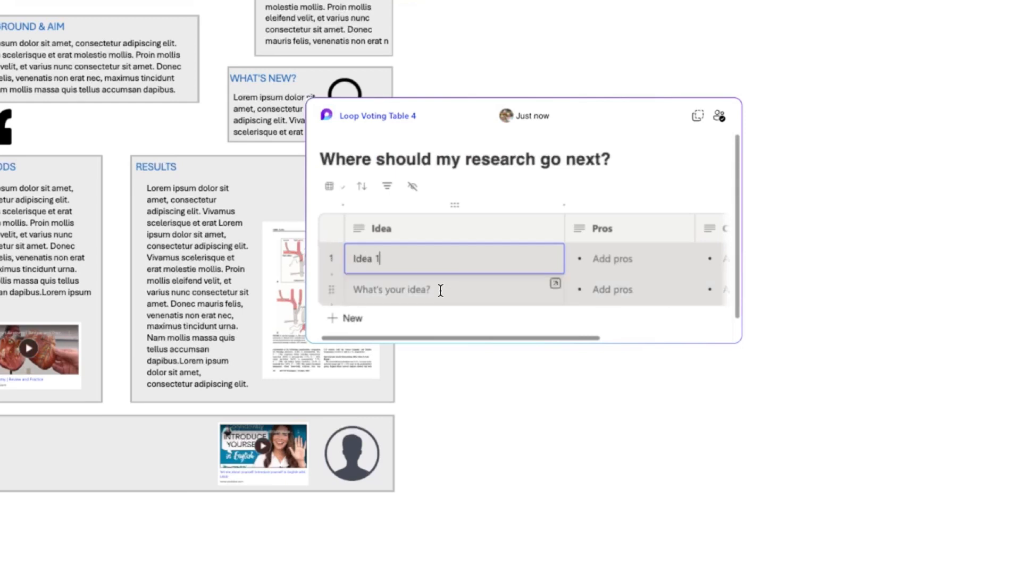
{"action": "left_click", "coordinate": [441, 290]}
{"action": "type", "text": "Idea"}
Step: Remove the columns between Idea and Votes from the voting table and reduce the table's width
{"action": "left_click", "coordinate": [629, 205]}
{"action": "left_click", "coordinate": [542, 216]}
{"action": "left_click", "coordinate": [544, 219]}
{"action": "left_click_drag", "start_coordinate": [619, 225], "coordinate": [492, 227]}
{"action": "left_click", "coordinate": [750, 390]}
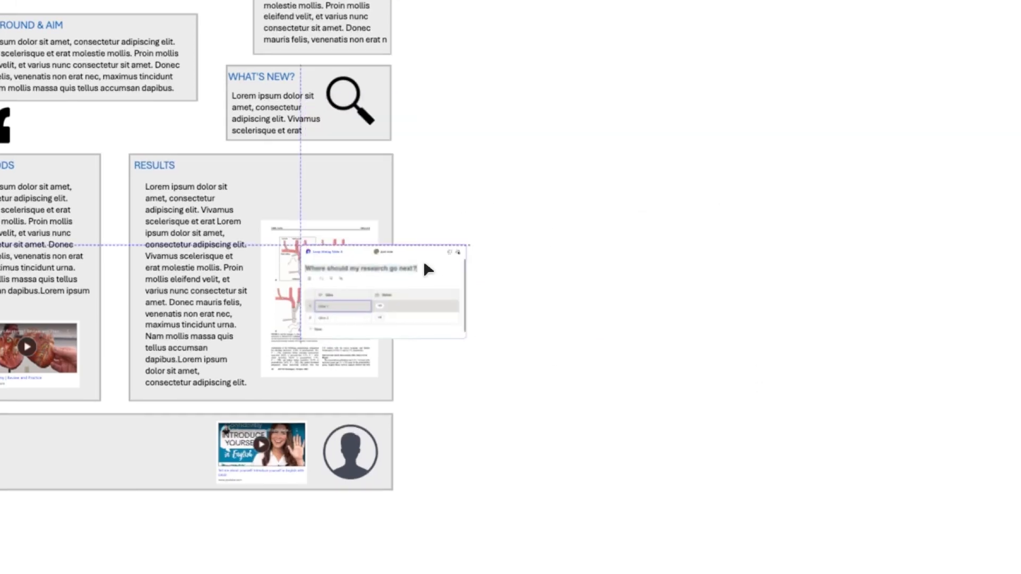
Step: Shrink the voting table component and place it at the left end of the footer box
{"action": "left_click_drag", "start_coordinate": [423, 262], "coordinate": [305, 367]}
{"action": "left_click_drag", "start_coordinate": [346, 445], "coordinate": [278, 406]}
{"action": "left_click_drag", "start_coordinate": [255, 357], "coordinate": [238, 315]}
Step: Cast a vote for Idea 1 in the voting table
{"action": "scroll", "coordinate": [286, 255], "scroll_direction": "up", "scroll_amount": 10}
{"action": "left_click_drag", "start_coordinate": [410, 456], "coordinate": [825, 76]}
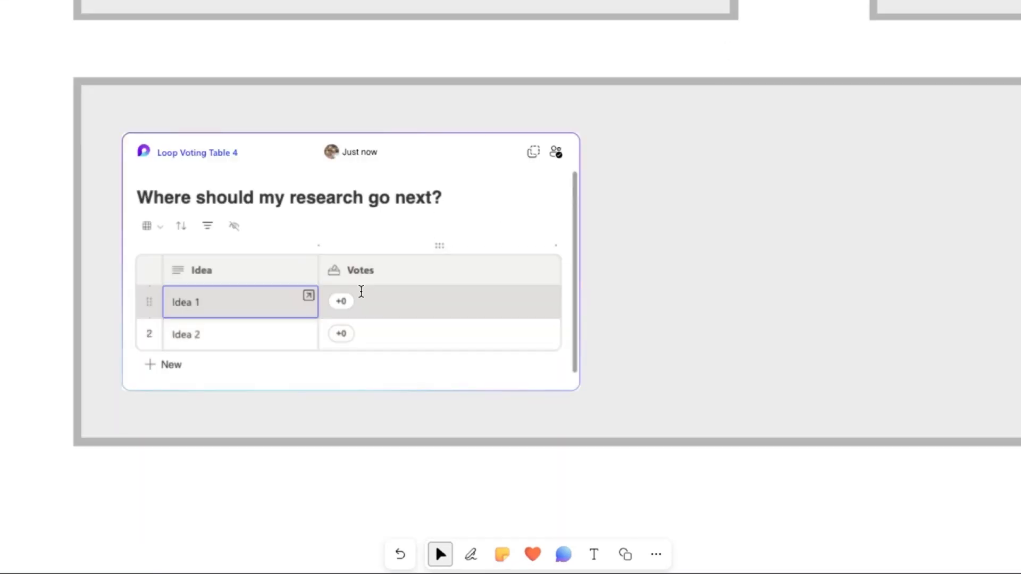
{"action": "left_click", "coordinate": [340, 302]}
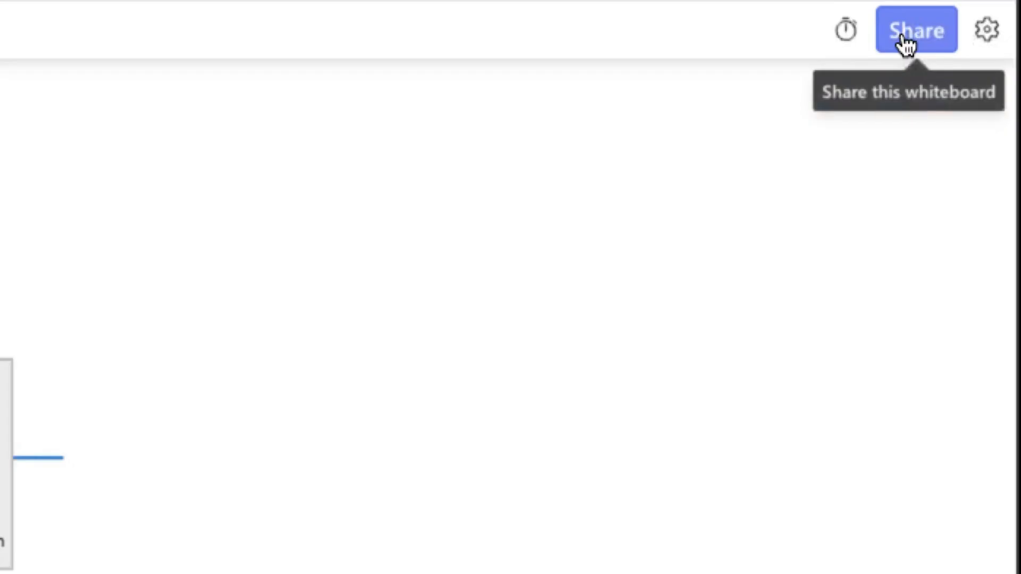
Step: Open the whiteboard's sharing options and add the EX4001 Demonstration Module Members group with the Can edit permission
{"action": "left_click", "coordinate": [905, 42]}
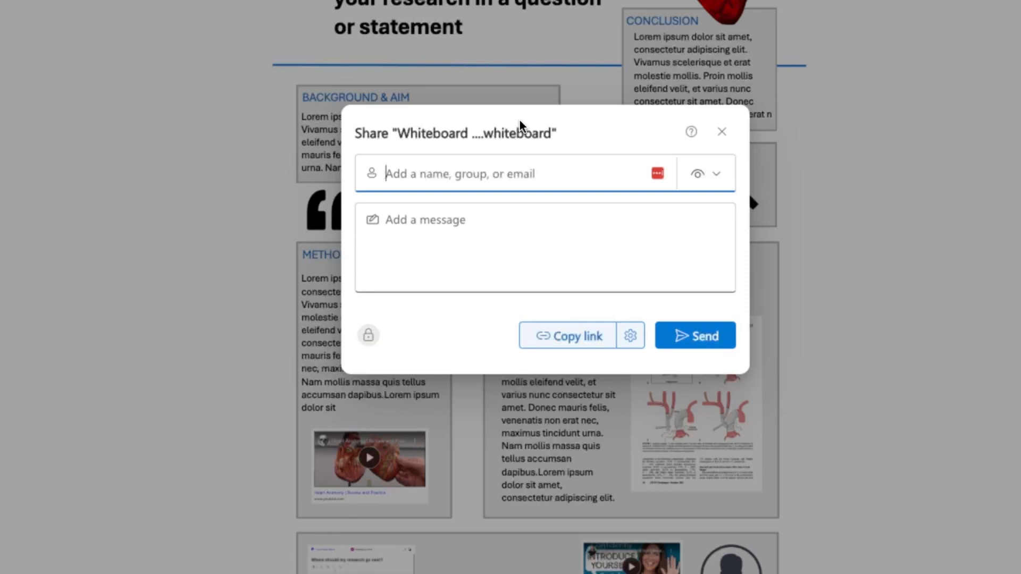
{"action": "type", "text": "ex4001"}
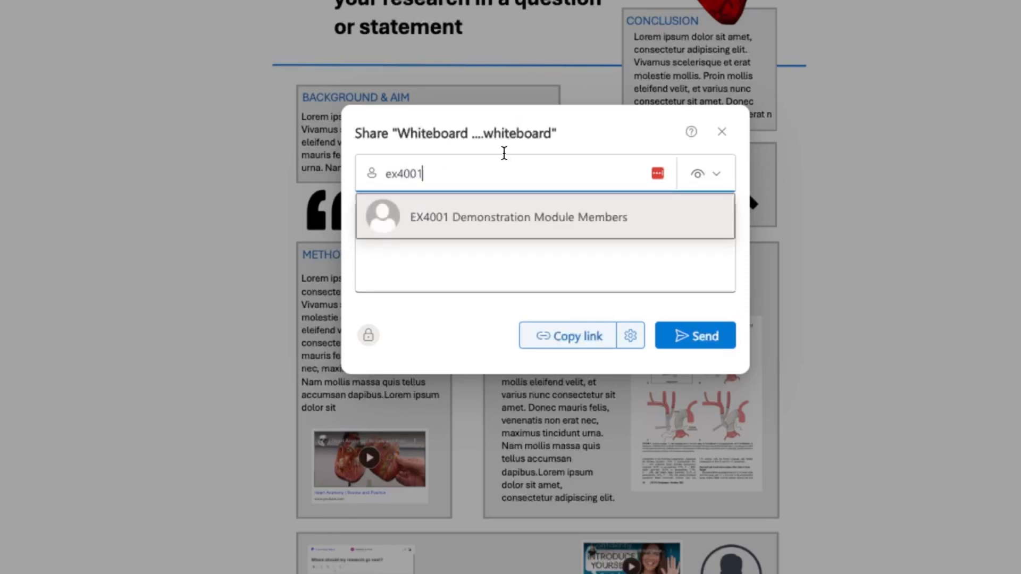
{"action": "left_click", "coordinate": [497, 219]}
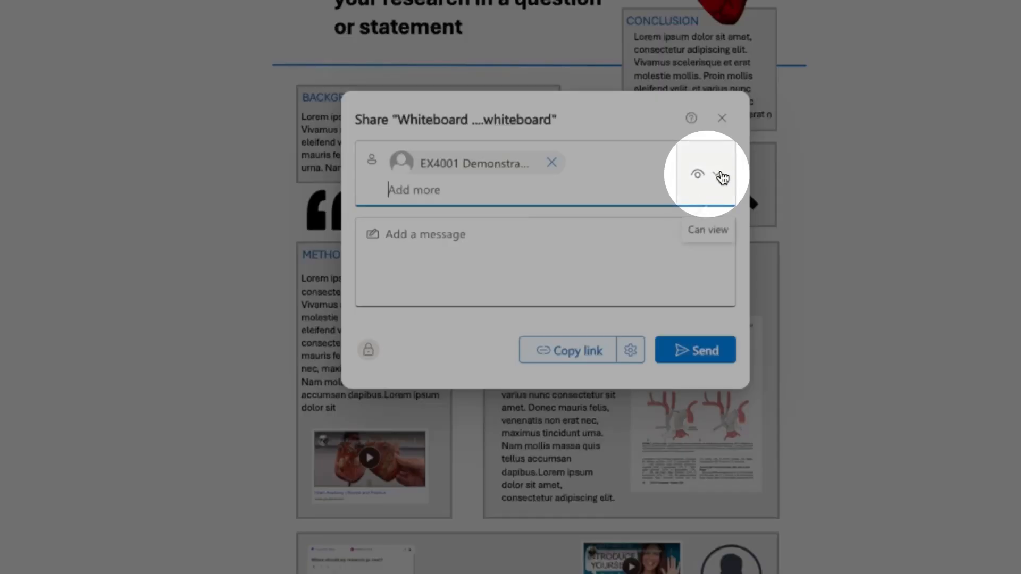
{"action": "left_click", "coordinate": [722, 177]}
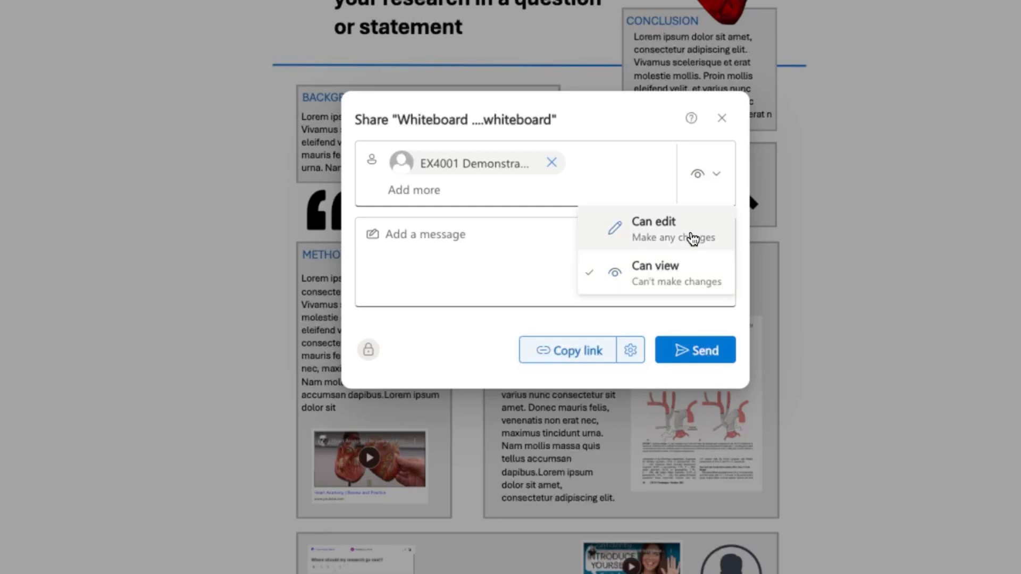
{"action": "left_click", "coordinate": [691, 237]}
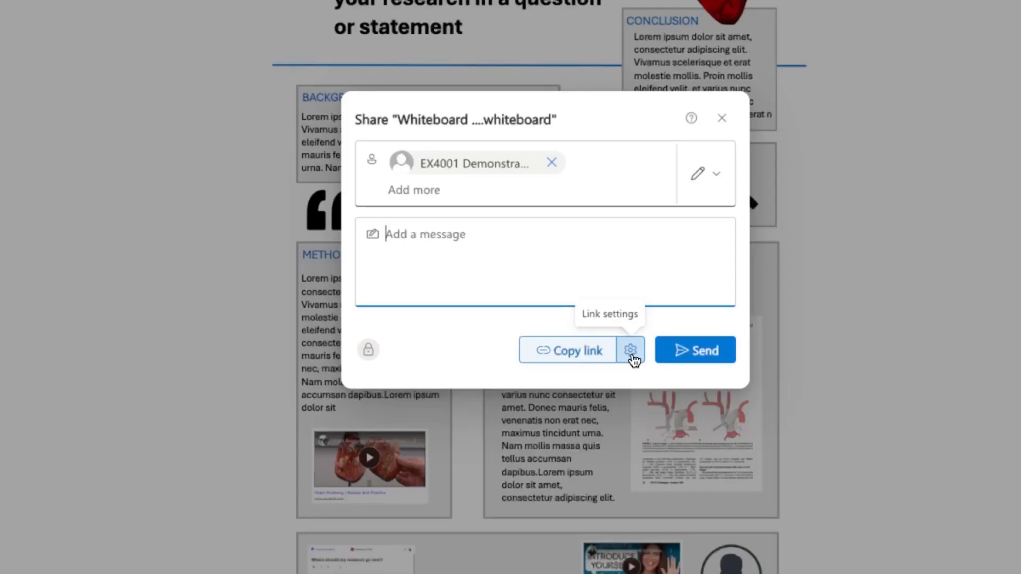
Step: Set the sharing link to People in University of East London with Can view permission, and copy the link
{"action": "left_click", "coordinate": [630, 351]}
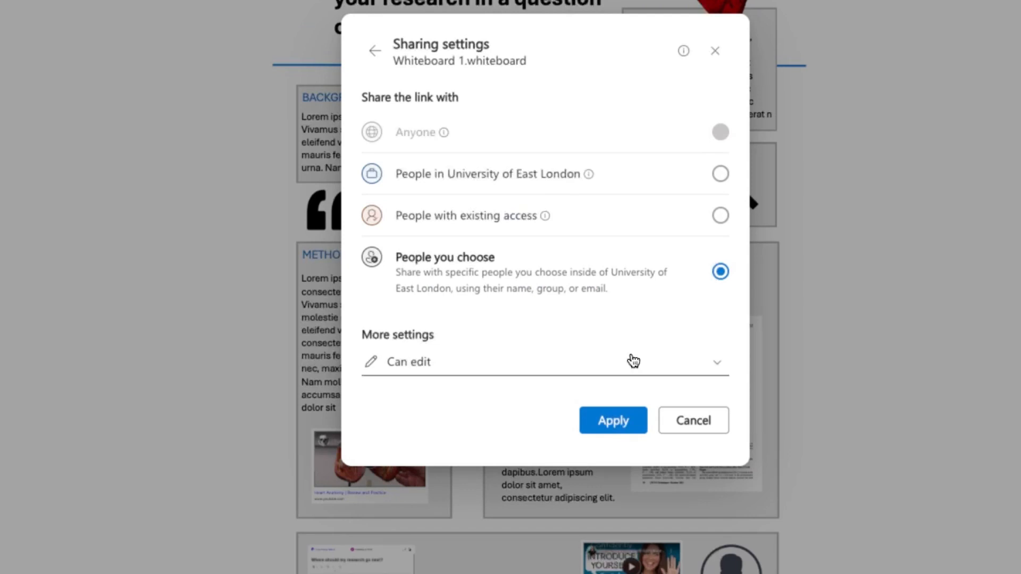
{"action": "left_click", "coordinate": [719, 174]}
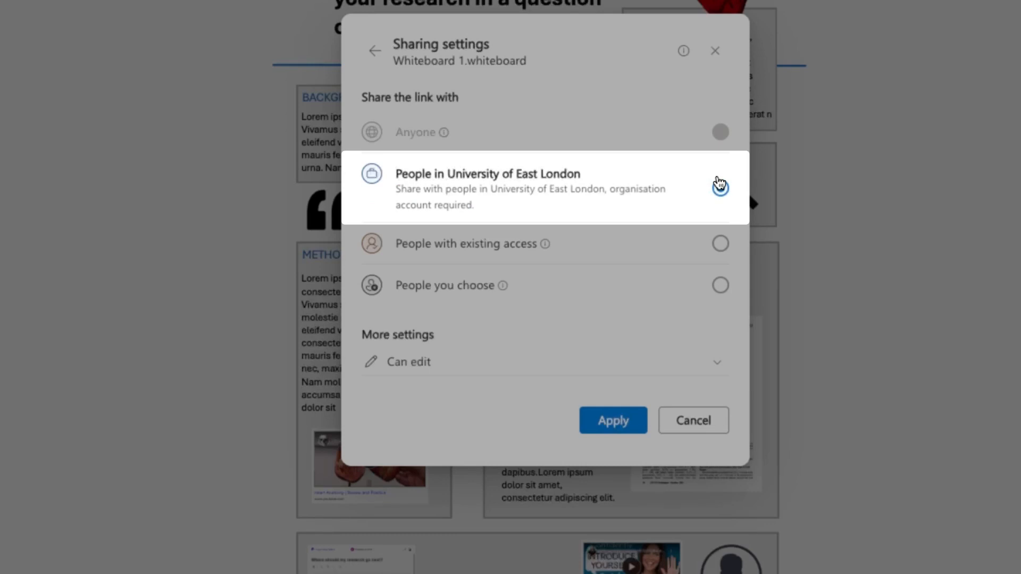
{"action": "left_click", "coordinate": [720, 186]}
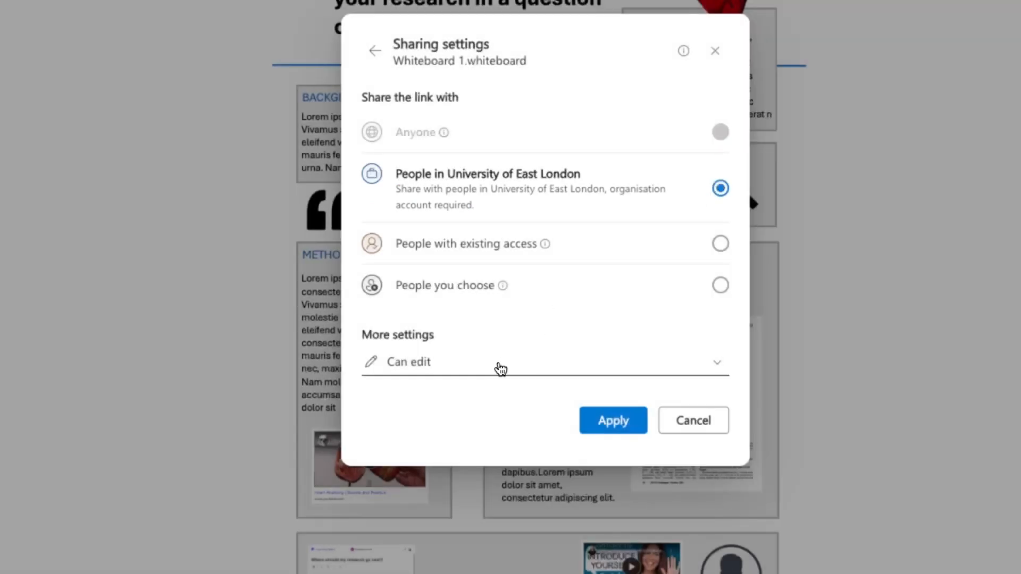
{"action": "left_click", "coordinate": [500, 368]}
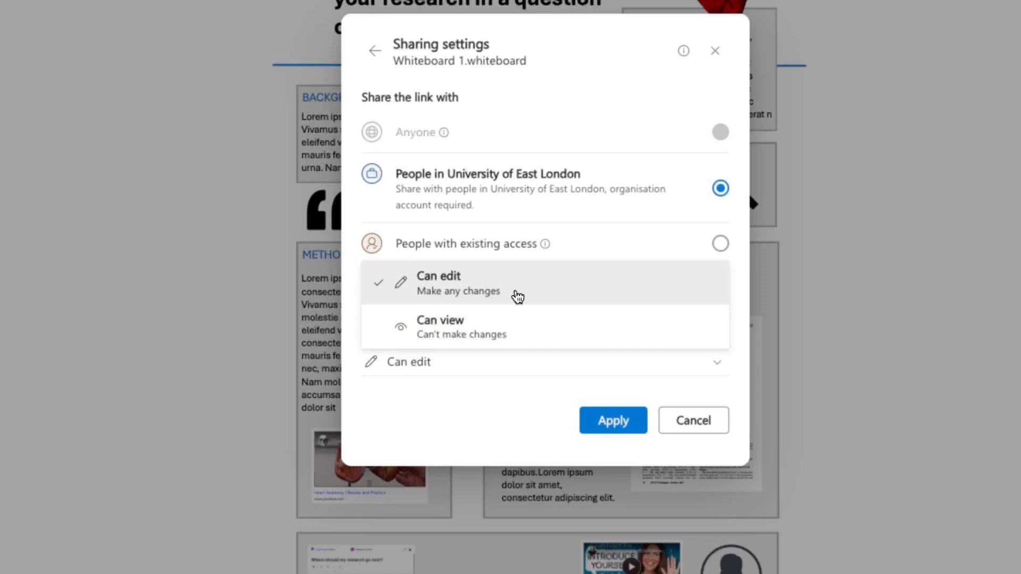
{"action": "left_click", "coordinate": [506, 334]}
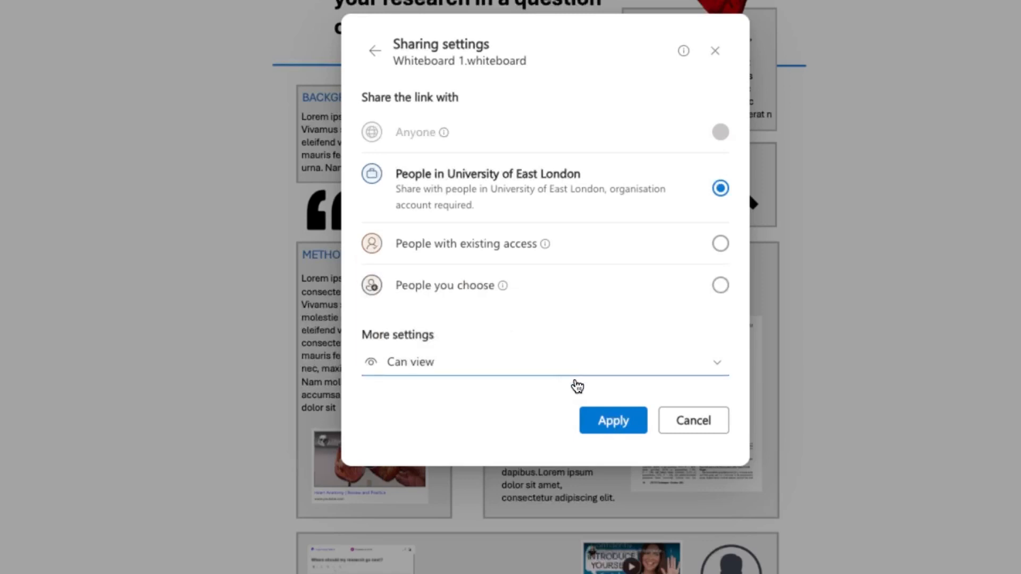
{"action": "left_click", "coordinate": [620, 428]}
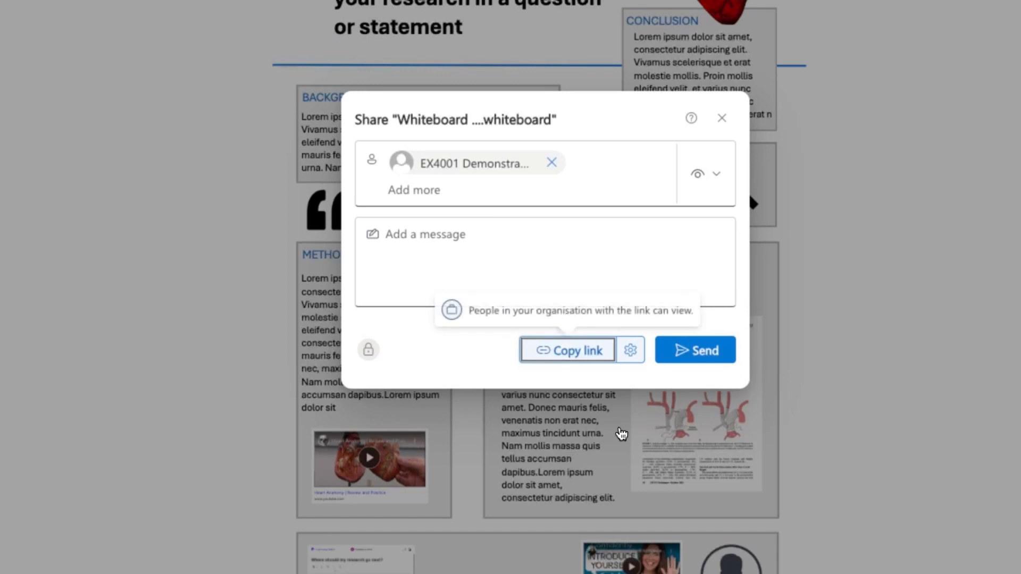
{"action": "left_click", "coordinate": [585, 356]}
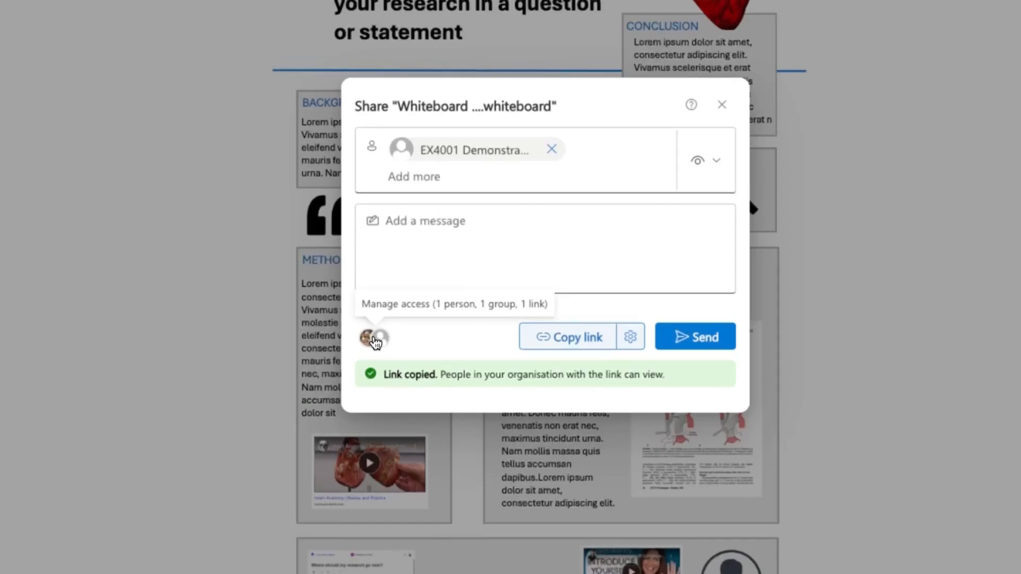
Step: Stop sharing the whiteboard through its access management and return to the sharing options
{"action": "left_click", "coordinate": [377, 335]}
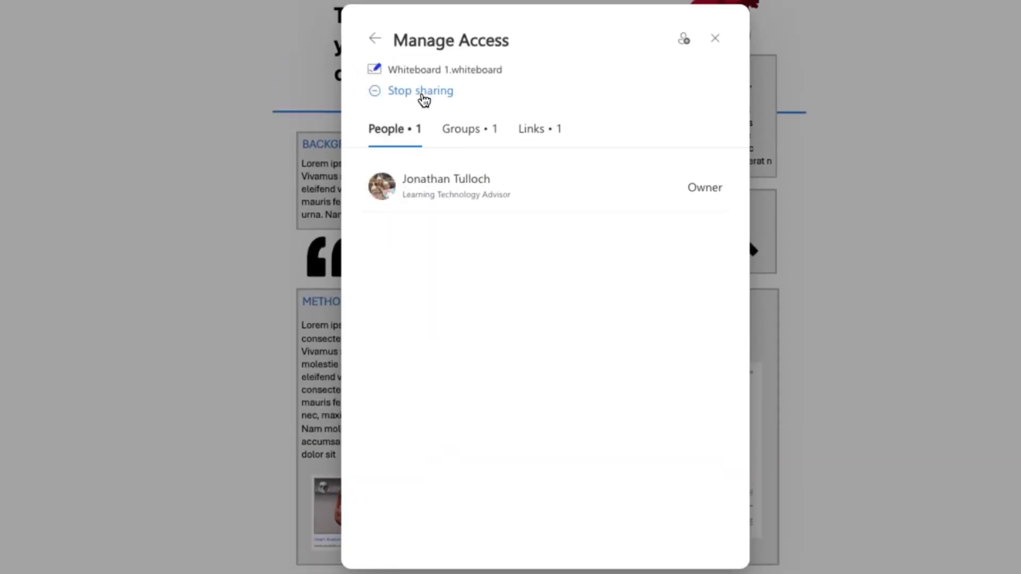
{"action": "left_click", "coordinate": [424, 100]}
{"action": "left_click", "coordinate": [525, 318]}
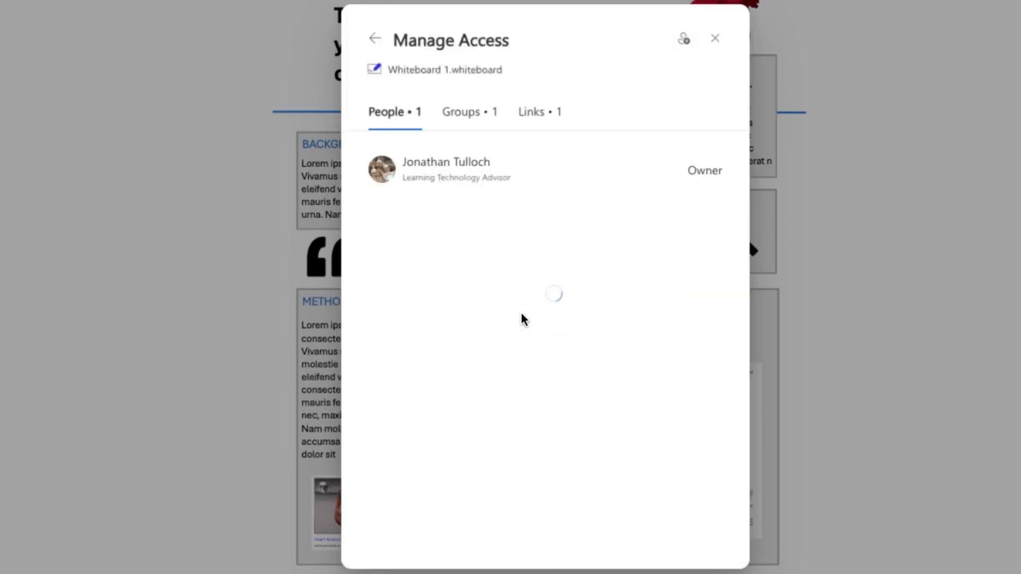
{"action": "left_click", "coordinate": [375, 39]}
{"action": "left_click", "coordinate": [717, 166]}
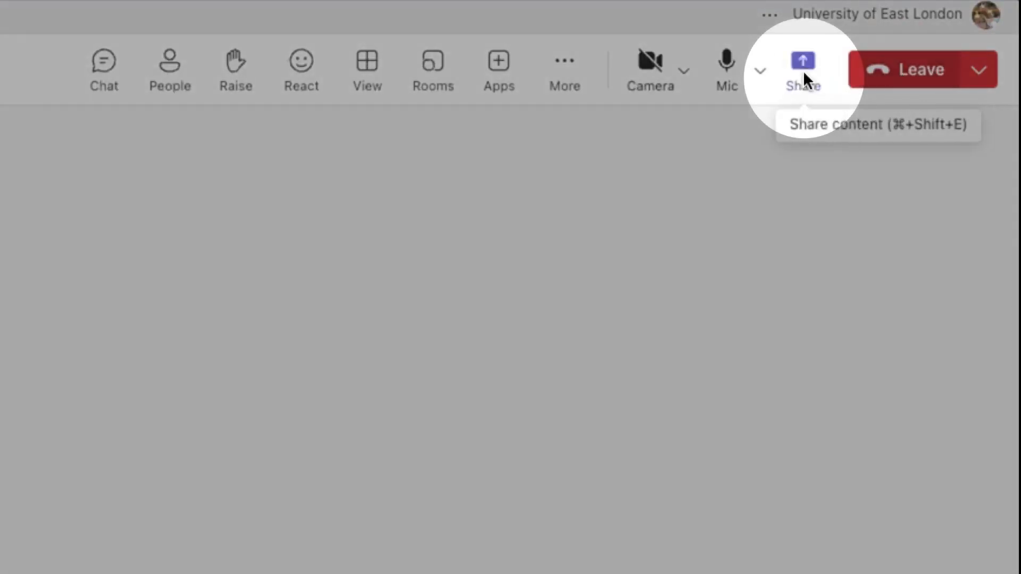
Step: Switch to the Teams meeting and share Whiteboard 1 with its participants through Microsoft Whiteboard
{"action": "left_click", "coordinate": [803, 80]}
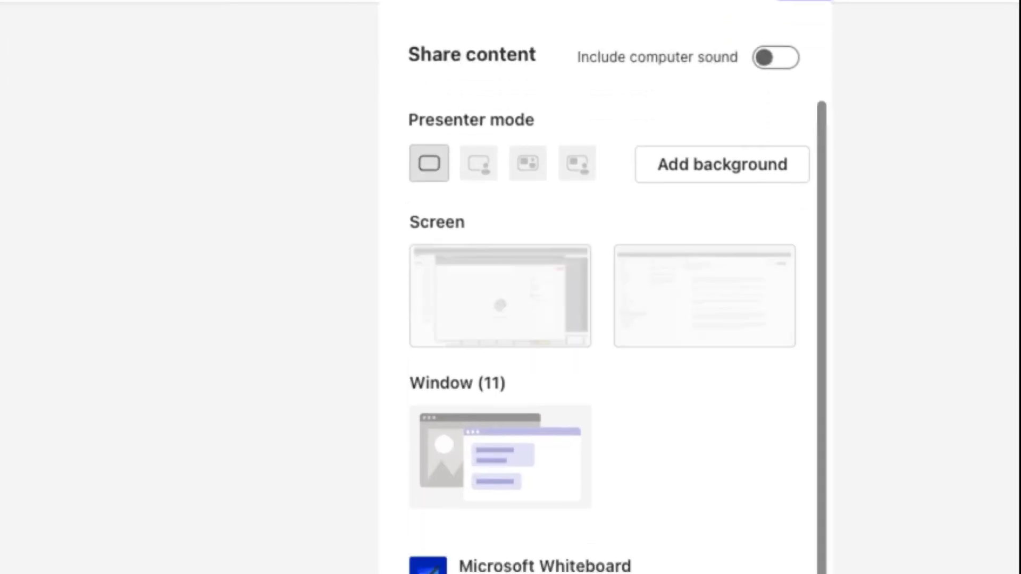
{"action": "left_click", "coordinate": [617, 323]}
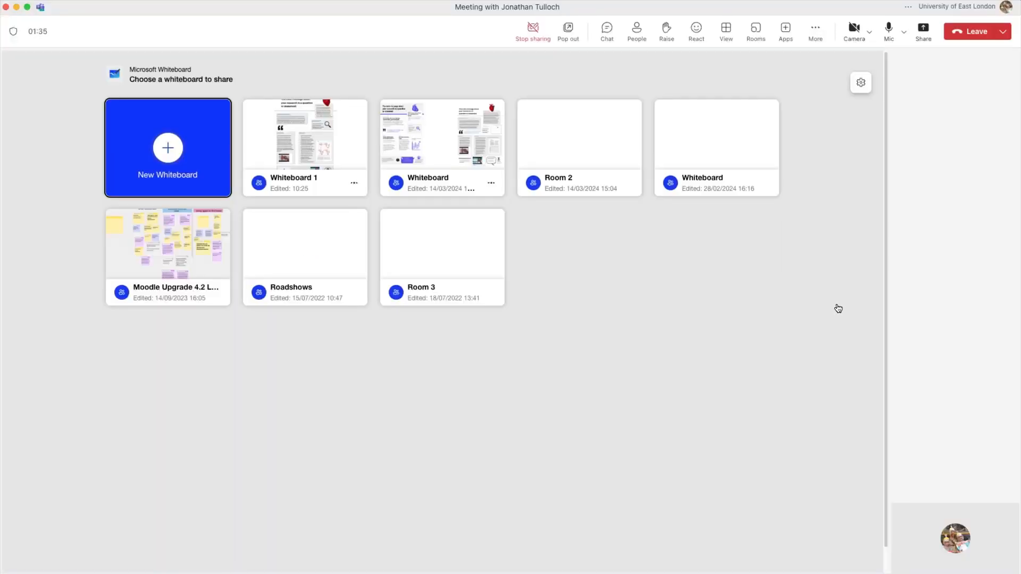
{"action": "left_click", "coordinate": [289, 124]}
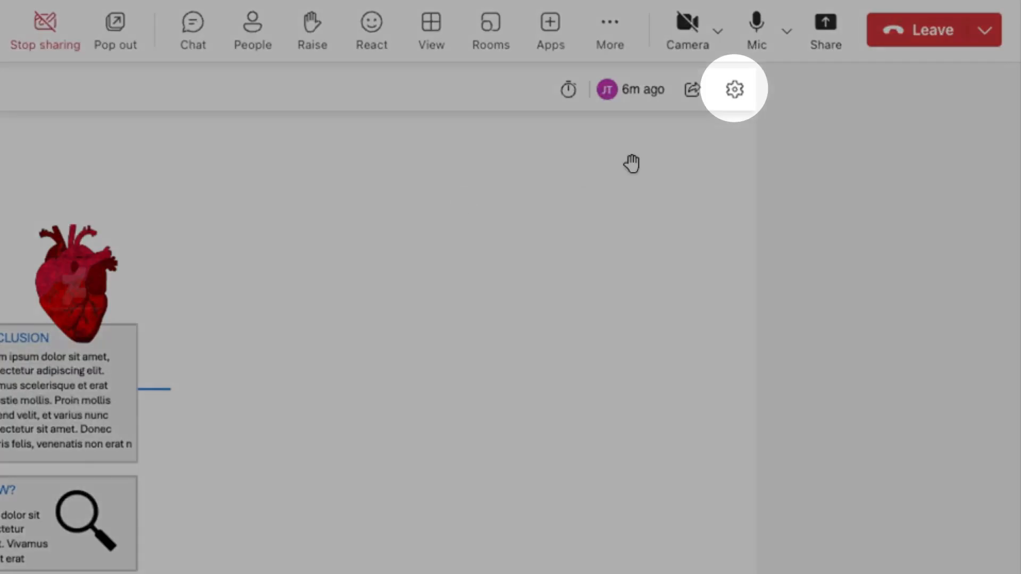
Step: Turn off editing for other participants in the shared whiteboard's settings and close the settings
{"action": "left_click", "coordinate": [728, 98]}
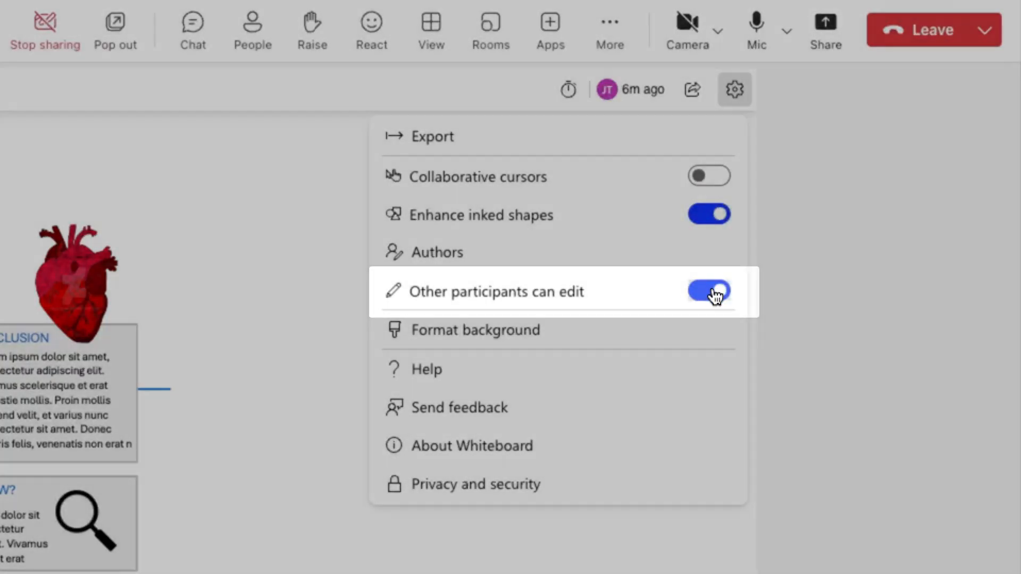
{"action": "left_click", "coordinate": [715, 294]}
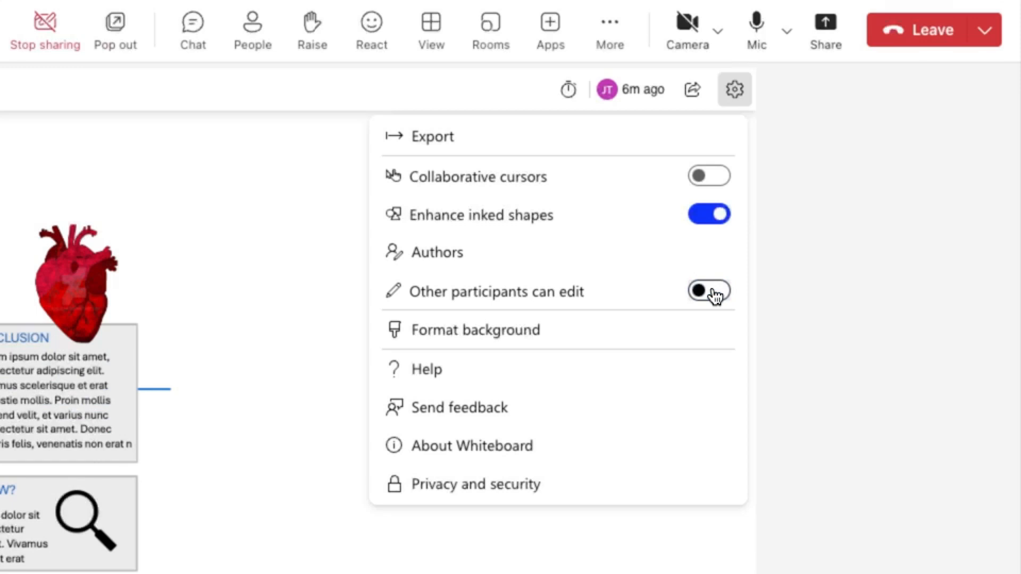
{"action": "left_click", "coordinate": [264, 341]}
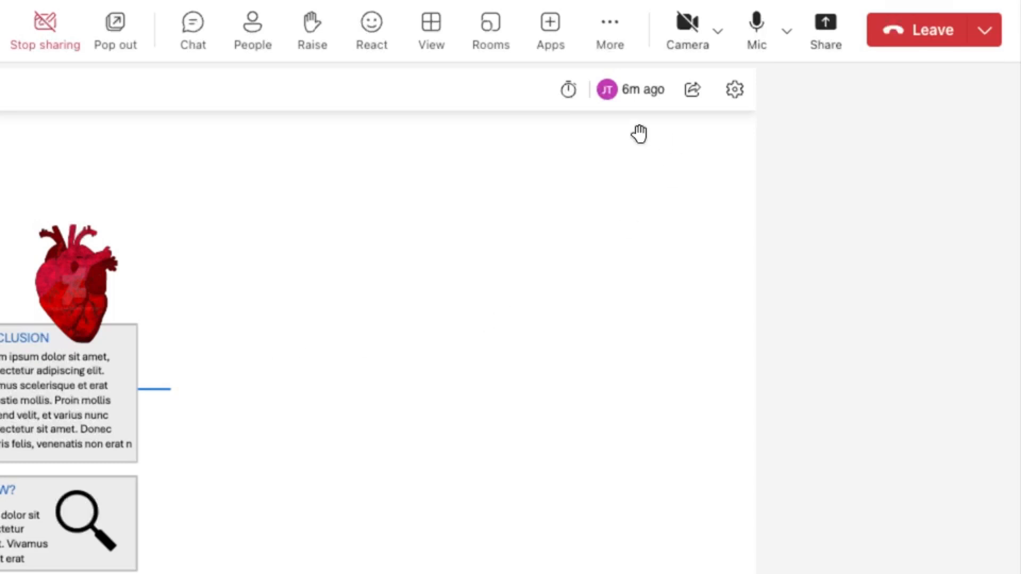
Step: Start a five-minute timer on the shared whiteboard
{"action": "left_click", "coordinate": [568, 91]}
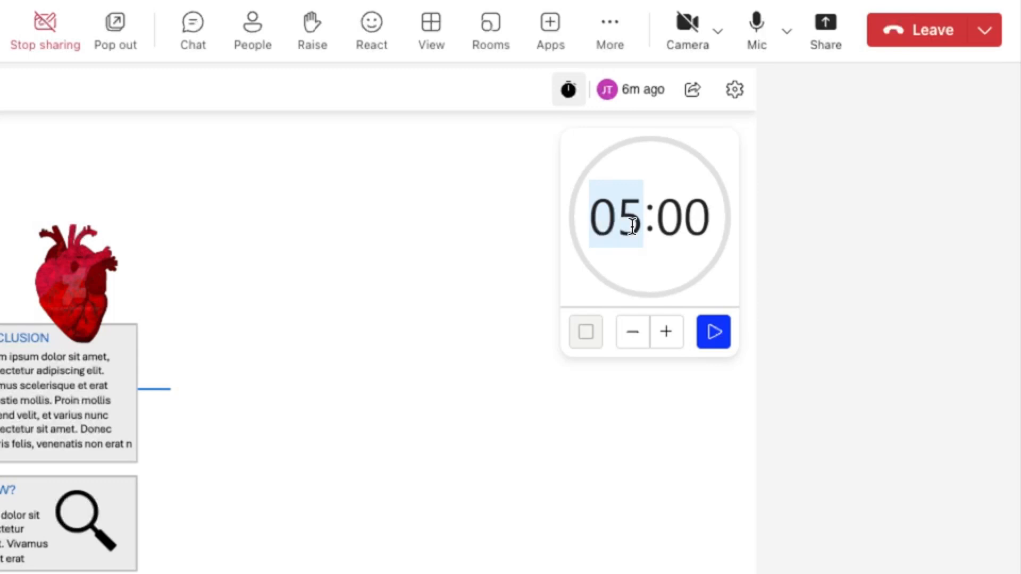
{"action": "left_click", "coordinate": [719, 336]}
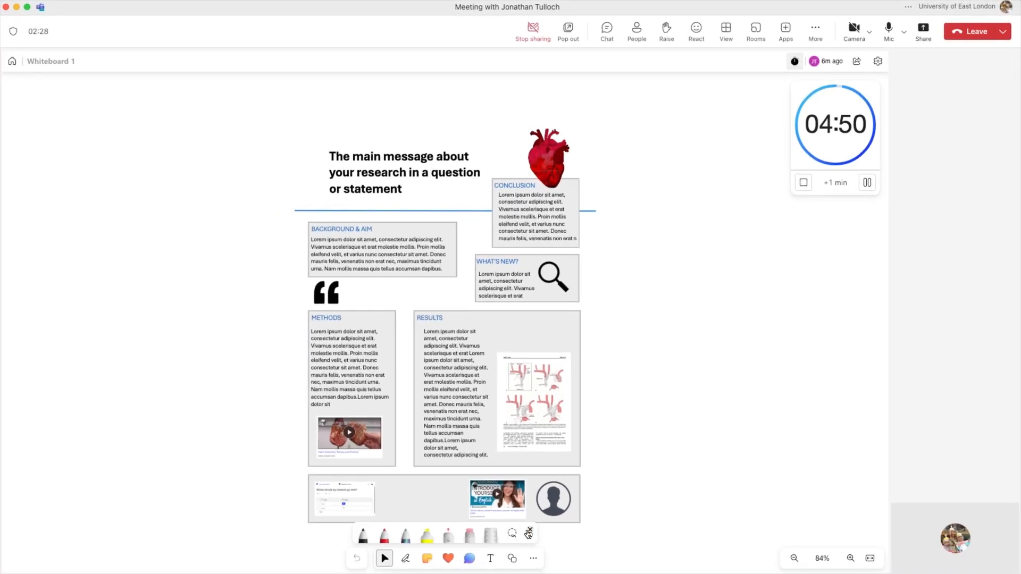
Step: Enable inking on the shared whiteboard and select the laser pointer
{"action": "left_click", "coordinate": [529, 530]}
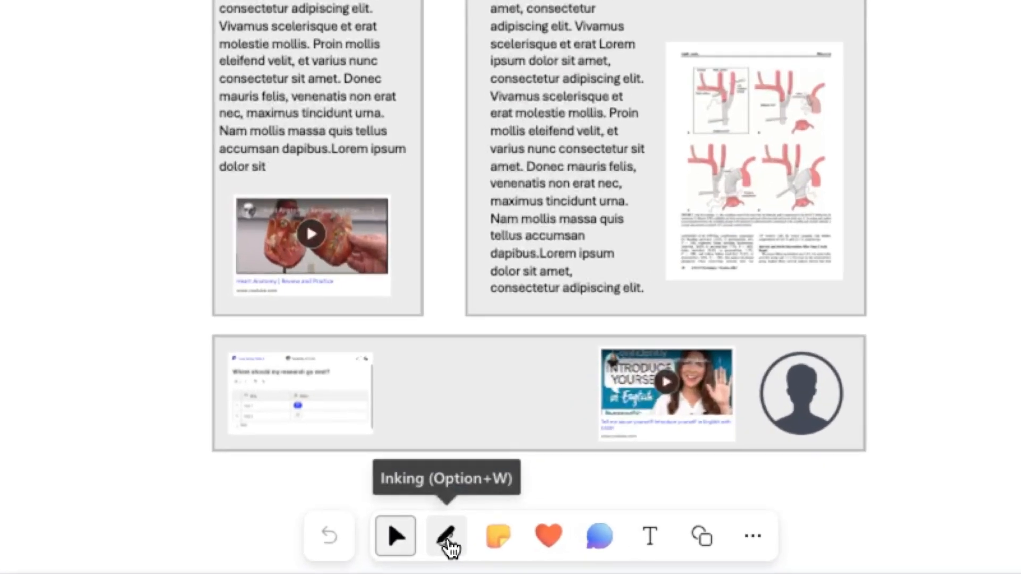
{"action": "left_click", "coordinate": [449, 545]}
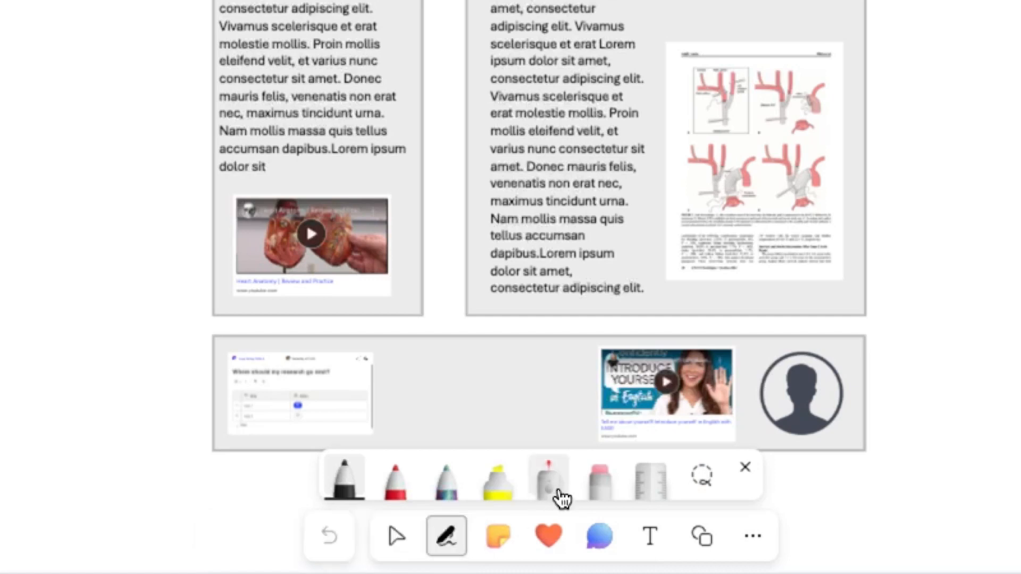
{"action": "left_click", "coordinate": [557, 495]}
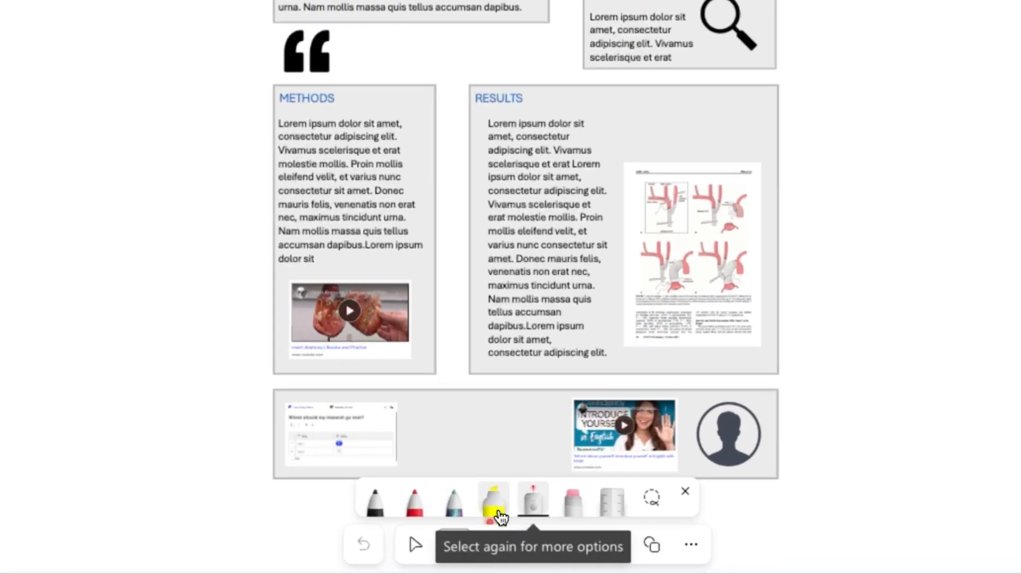
Step: Highlight "main message about" in the poster title with the yellow highlighter at thickness 5
{"action": "left_click", "coordinate": [503, 527]}
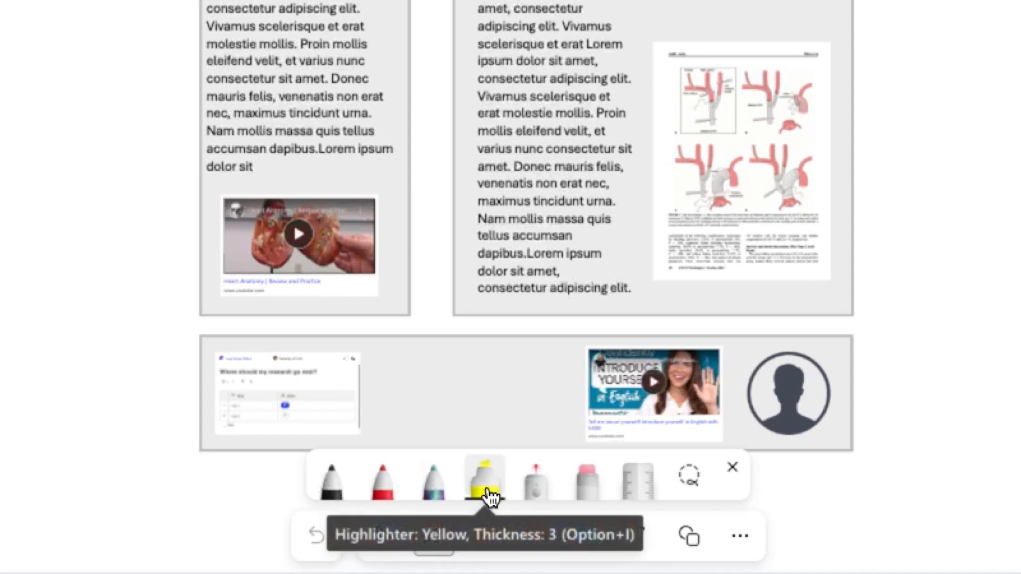
{"action": "left_click", "coordinate": [485, 486]}
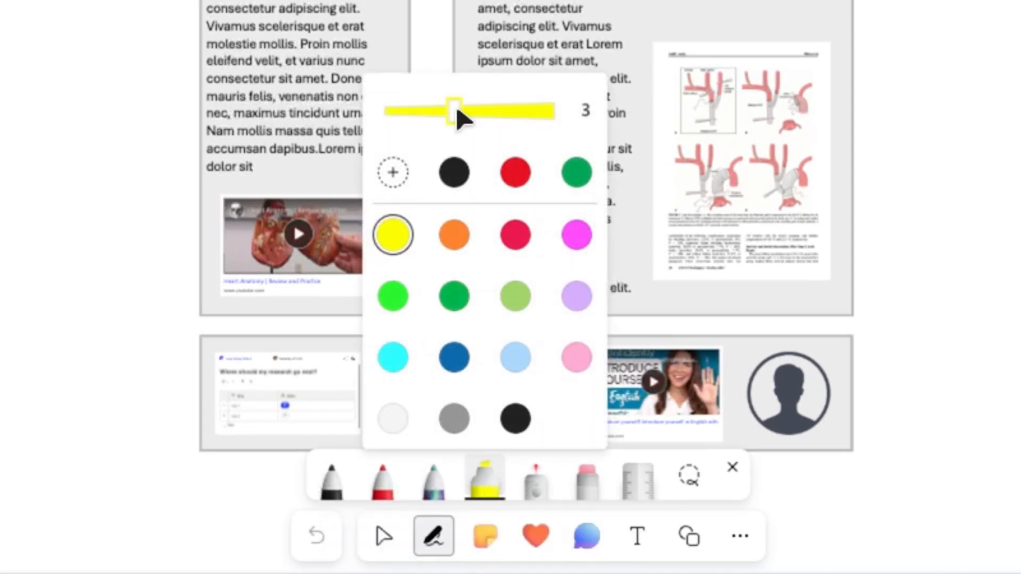
{"action": "left_click_drag", "start_coordinate": [455, 111], "coordinate": [542, 109]}
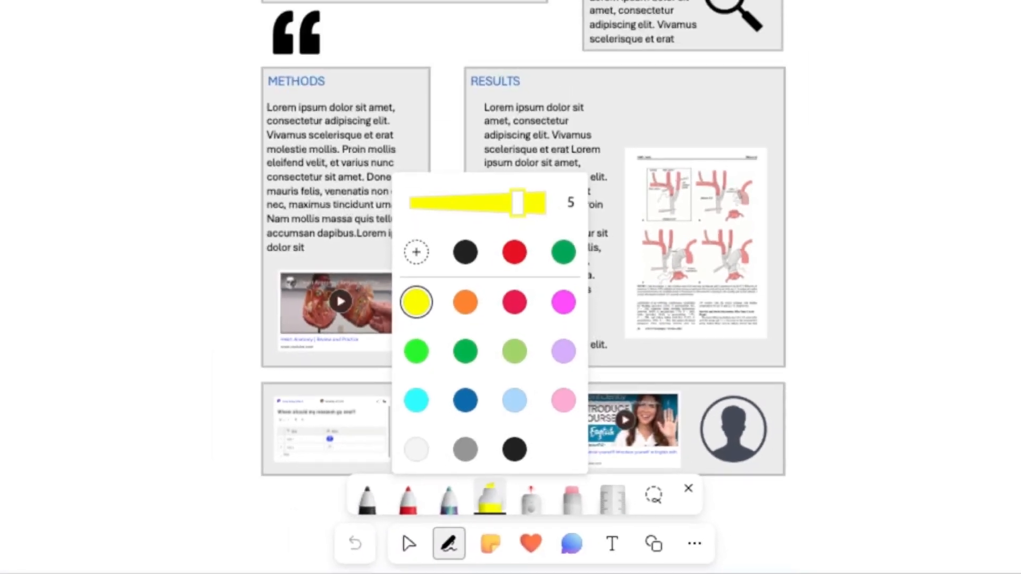
{"action": "left_click_drag", "start_coordinate": [404, 63], "coordinate": [551, 61]}
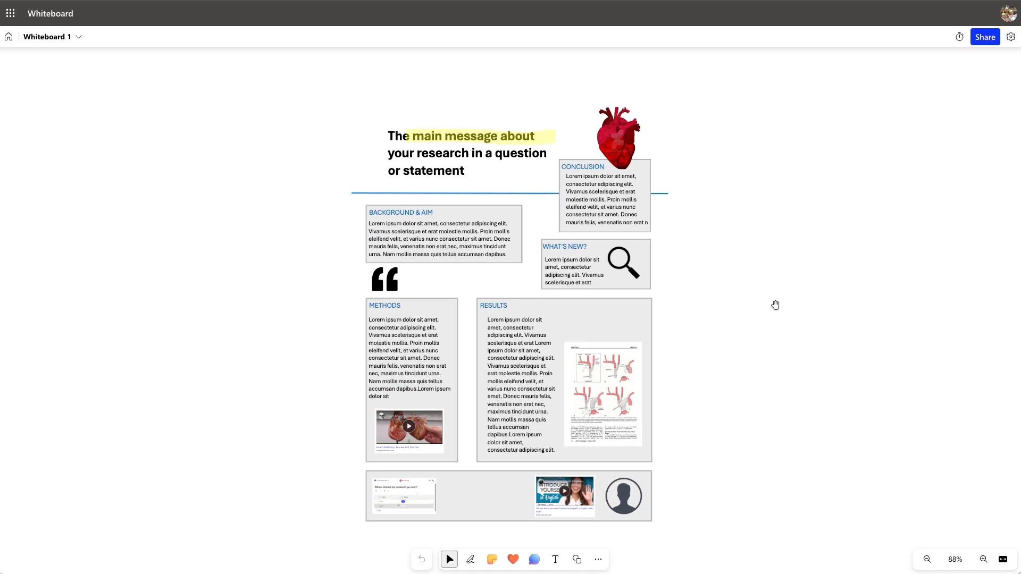
Step: Switch to Whiteboard in the browser, export Whiteboard 1 as a standard-resolution image, and dismiss the export notice
{"action": "left_click", "coordinate": [1010, 37]}
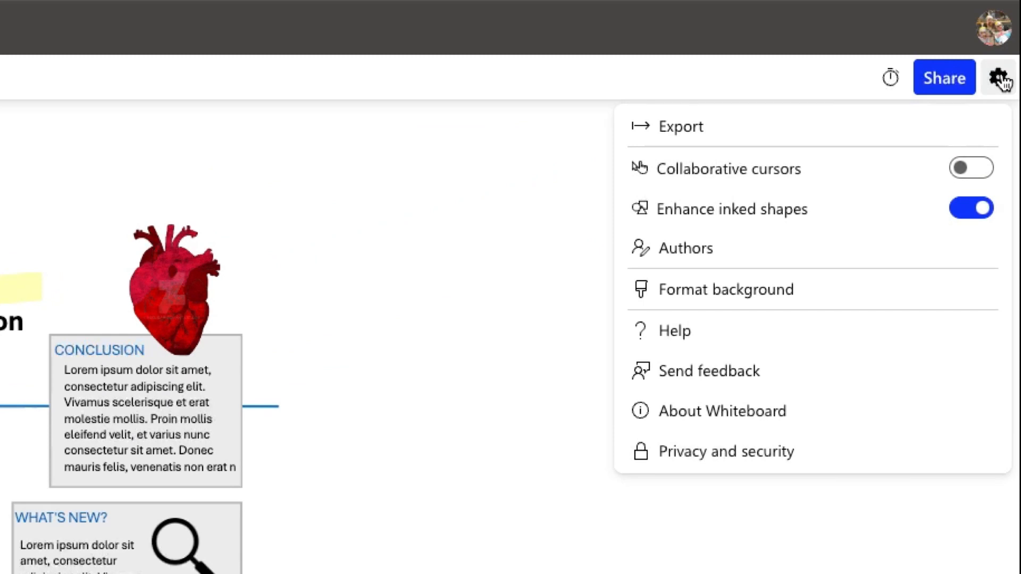
{"action": "left_click", "coordinate": [779, 137]}
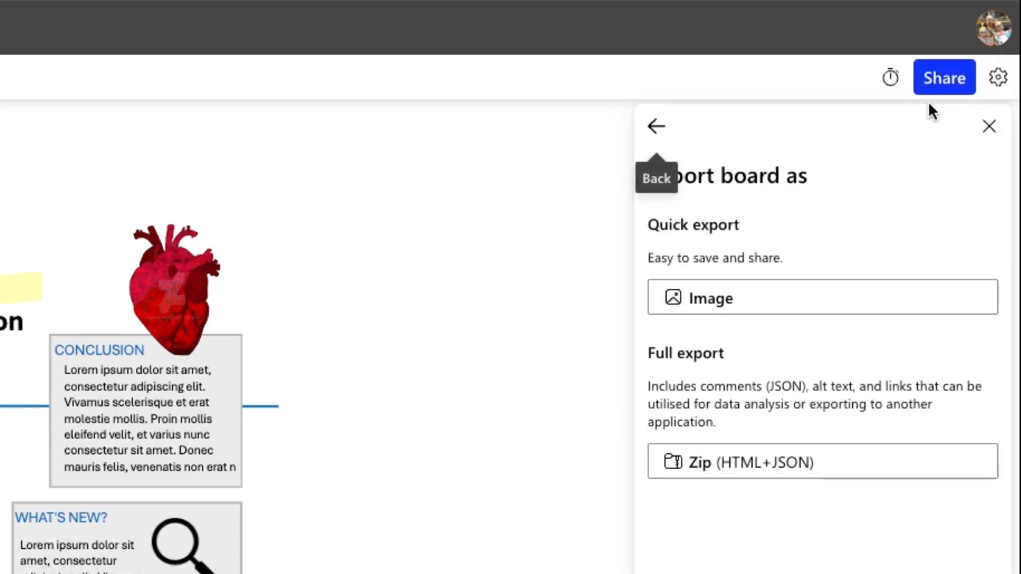
{"action": "left_click", "coordinate": [822, 307]}
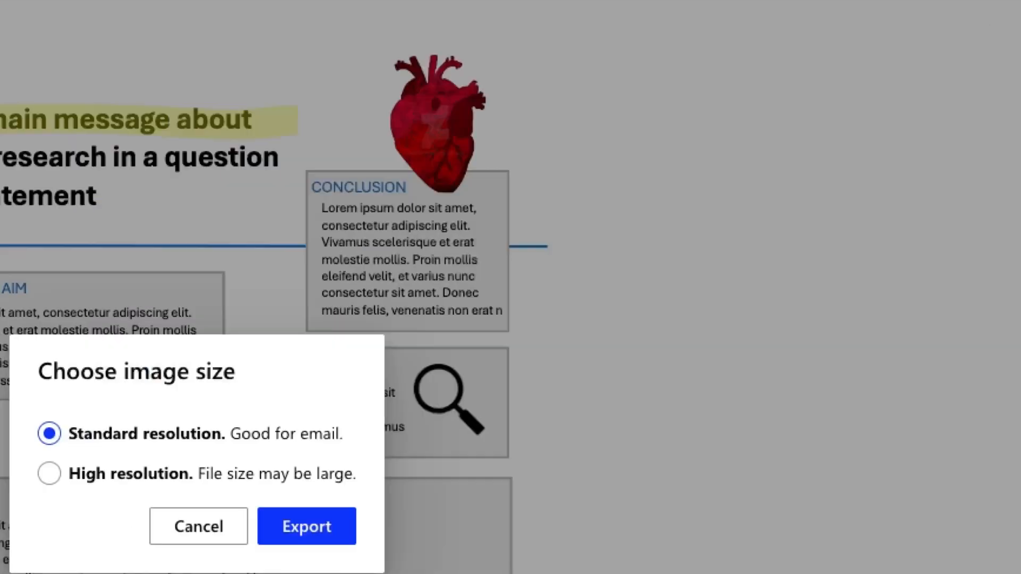
{"action": "left_click", "coordinate": [632, 345]}
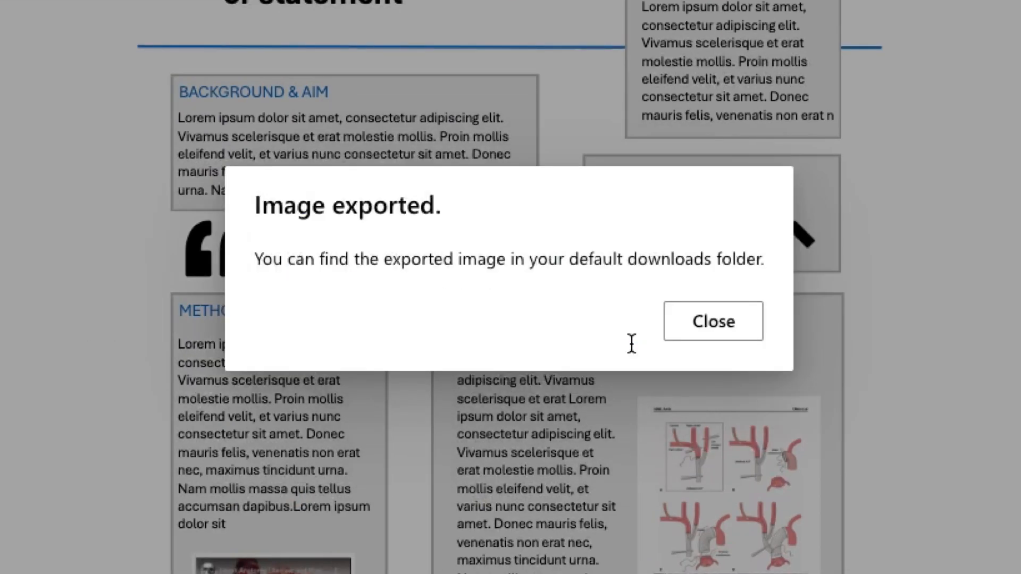
{"action": "left_click", "coordinate": [713, 322]}
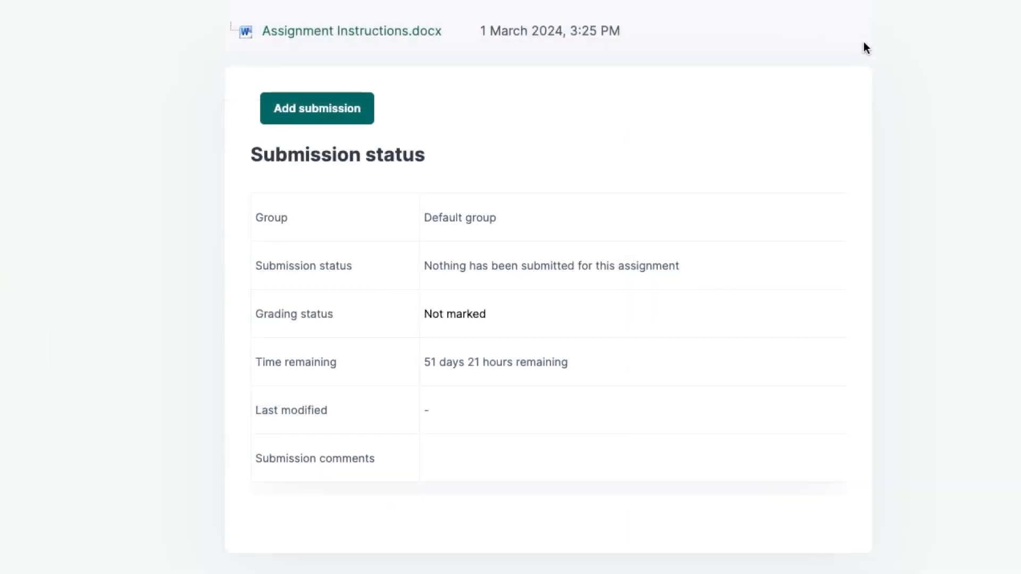
Step: Switch to the Poster Presentation assignment page, add the exported poster file as a submission, and save the draft
{"action": "left_click", "coordinate": [330, 108]}
{"action": "scroll", "coordinate": [467, 506], "scroll_direction": "down", "scroll_amount": 5}
{"action": "left_click_drag", "start_coordinate": [999, 220], "coordinate": [686, 314]}
{"action": "left_click", "coordinate": [696, 539]}
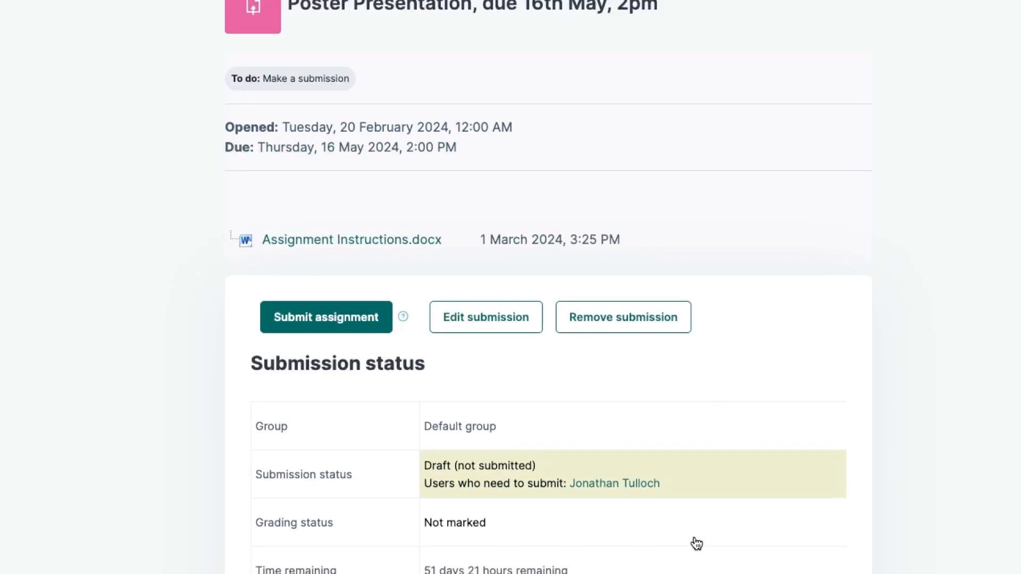